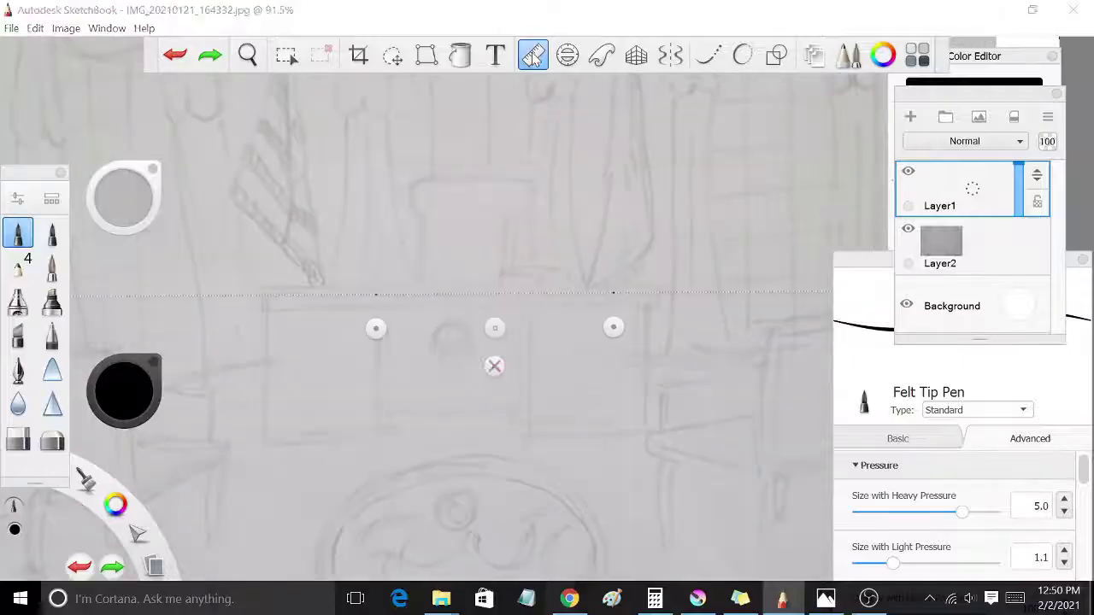
Step: Ink the desk top's two parallel edges and the right pedestal's outer side
drag(657, 287, 262, 287)
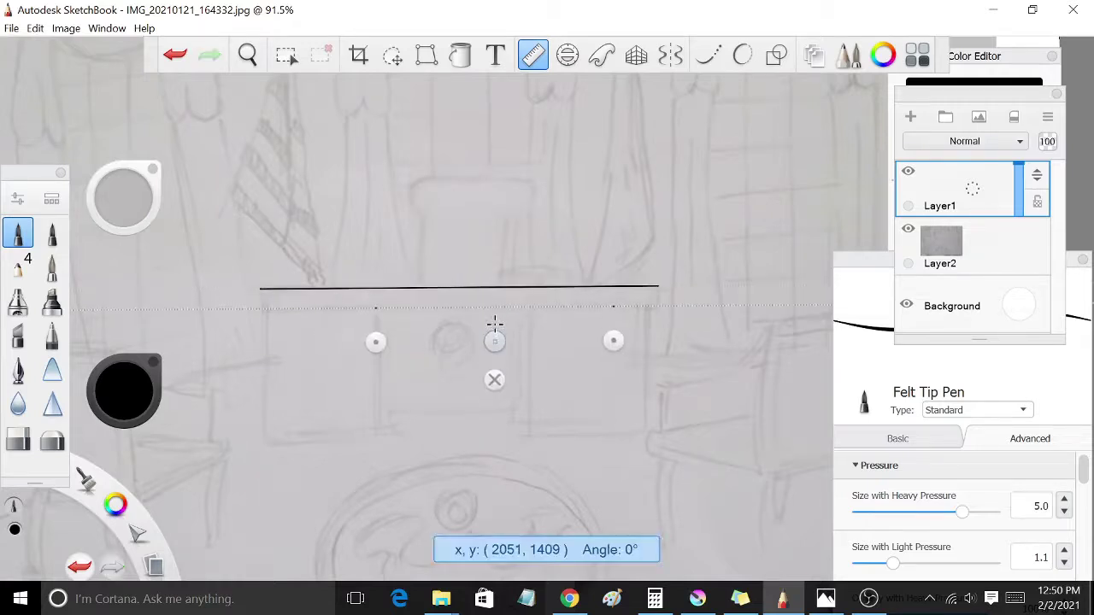
drag(658, 291, 260, 291)
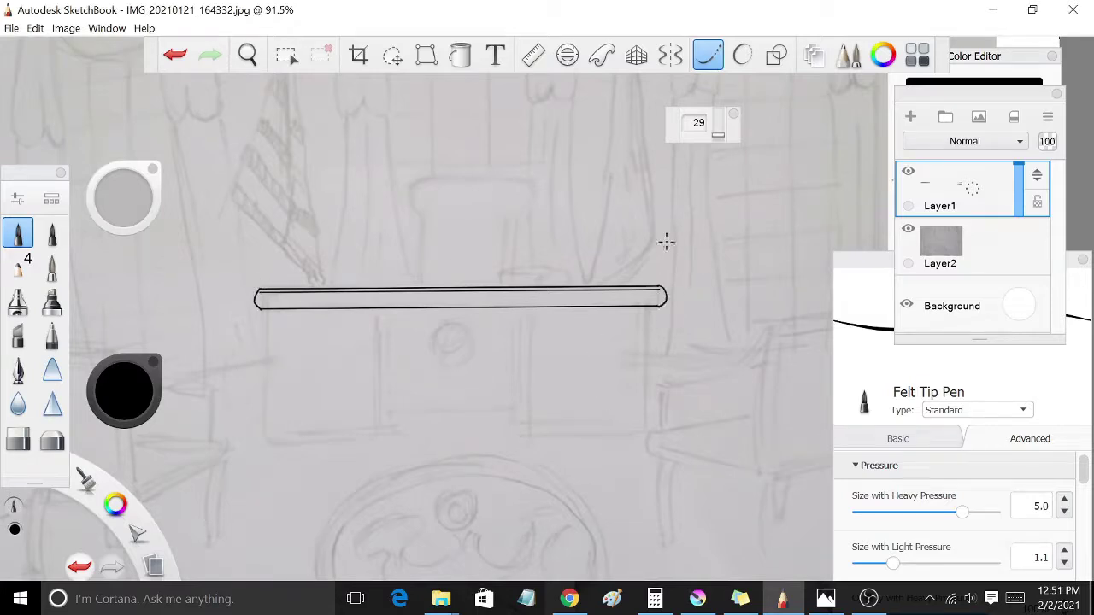
key(r)
drag(649, 342, 650, 301)
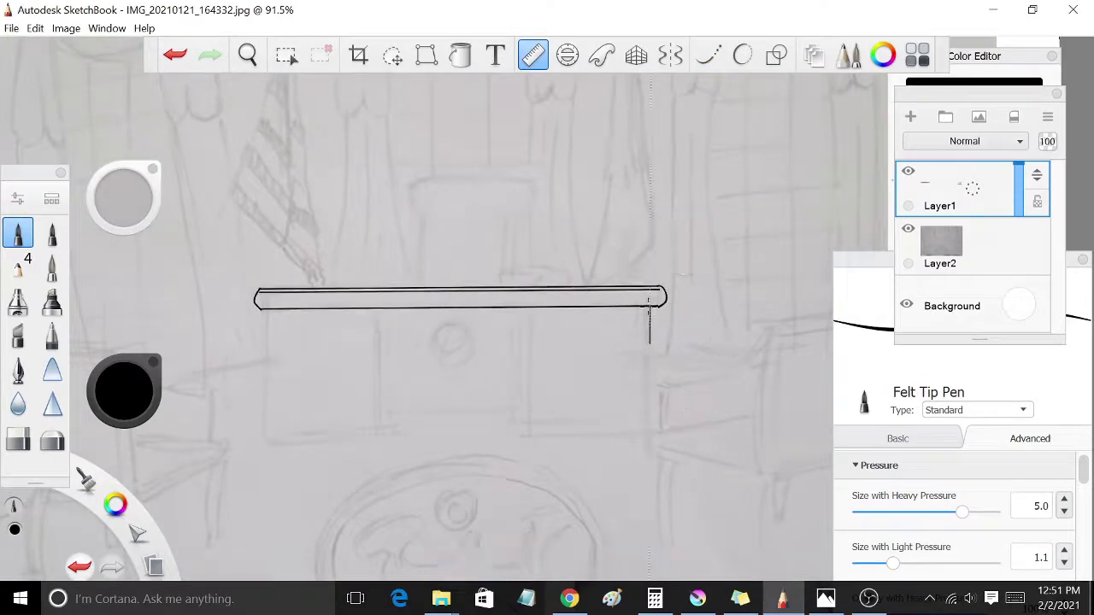
Step: Rule the vertical side lines of both pedestals, ending with the left pedestal's outer side
drag(685, 343, 564, 359)
drag(517, 310, 517, 436)
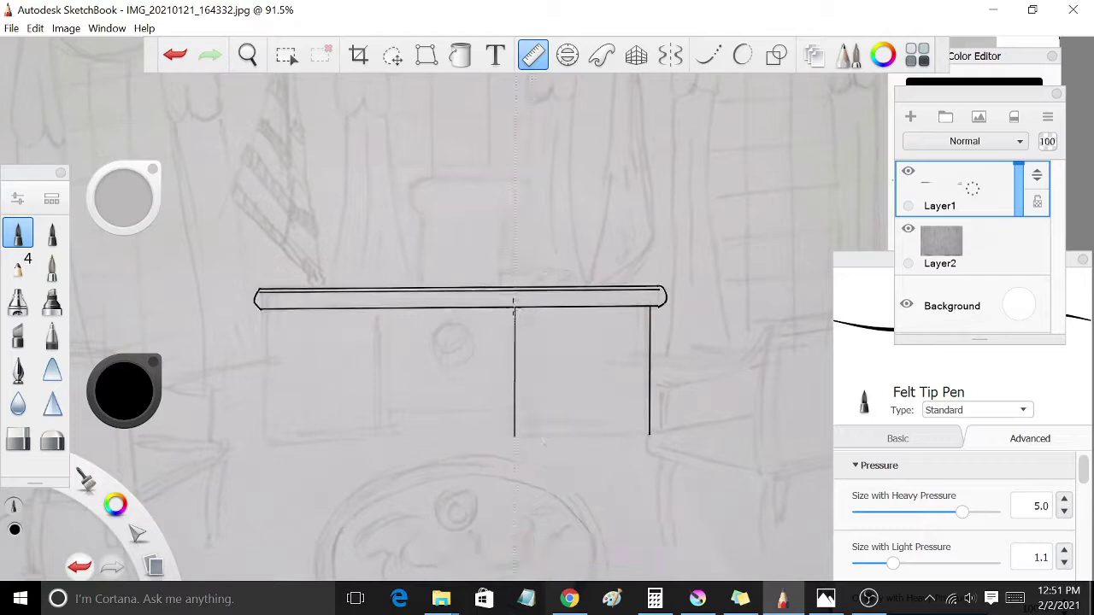
drag(675, 359, 550, 359)
drag(391, 316, 391, 437)
drag(519, 371, 421, 370)
drag(261, 299, 261, 304)
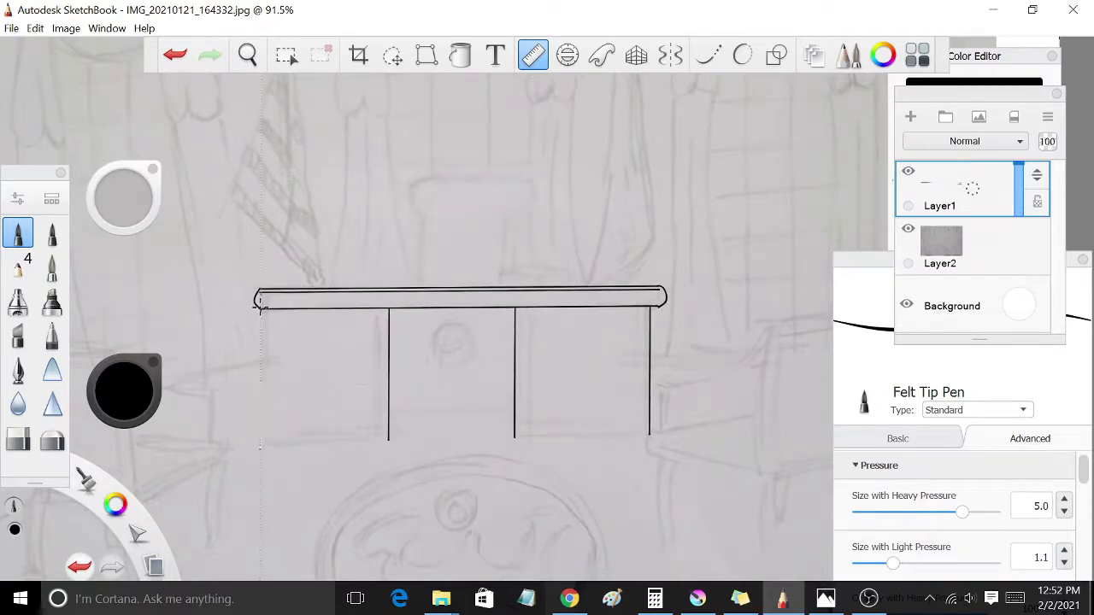
drag(331, 312, 331, 448)
Step: Rule the pedestal bottom edges along a level guide
drag(294, 449, 293, 295)
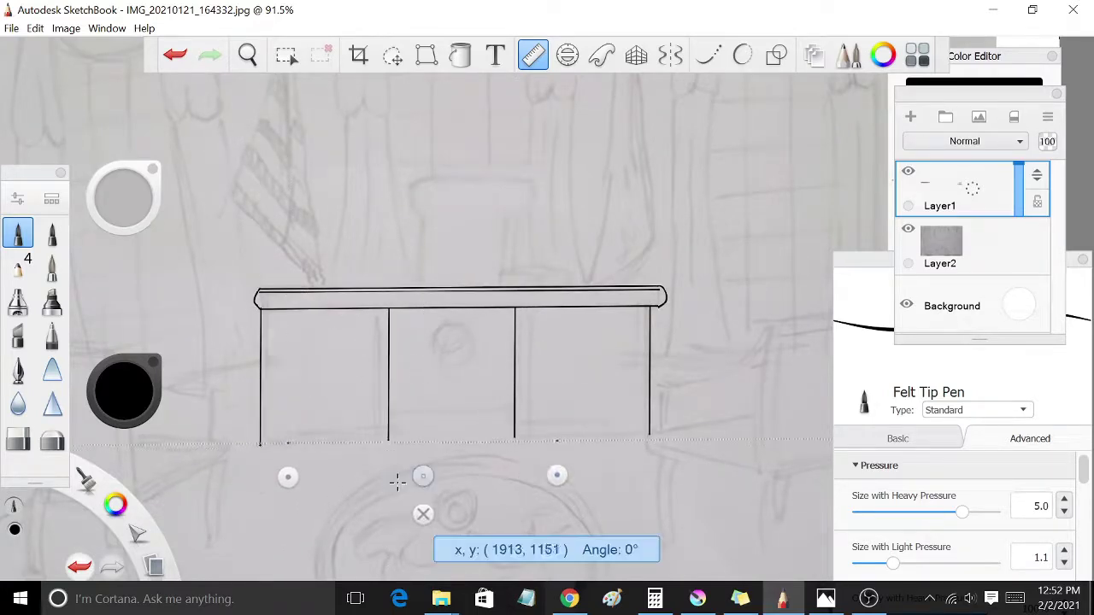
drag(398, 483, 427, 444)
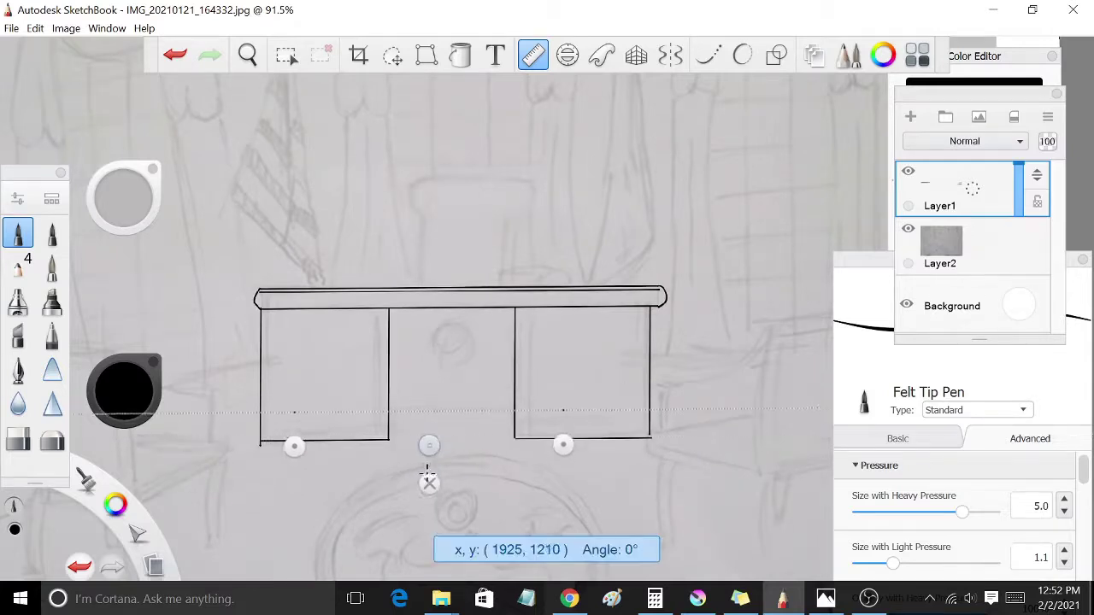
drag(514, 411, 390, 411)
drag(429, 445, 437, 361)
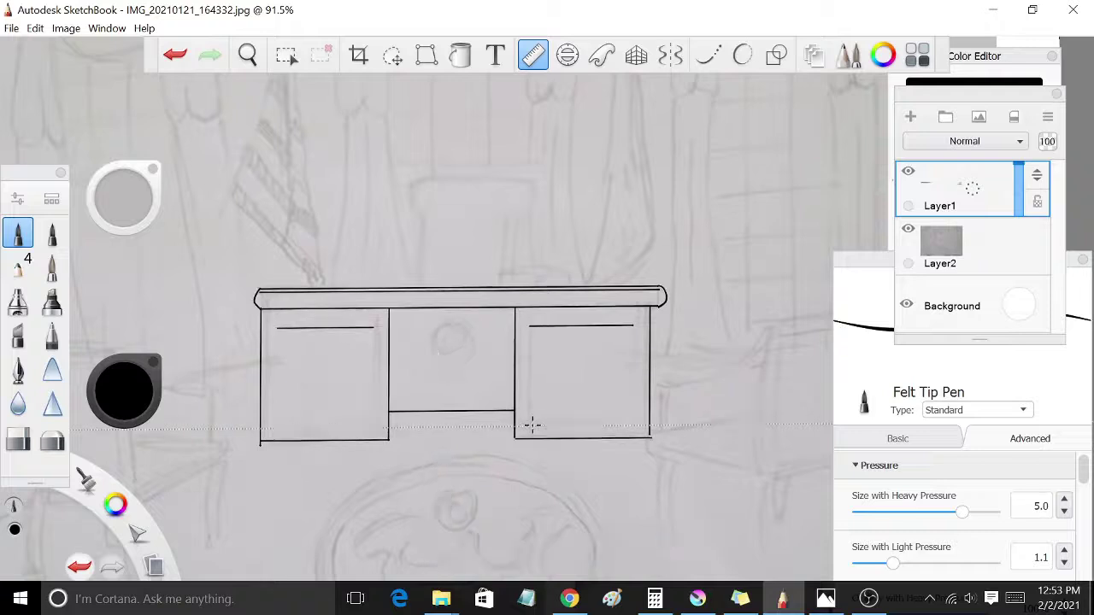
drag(414, 426, 413, 405)
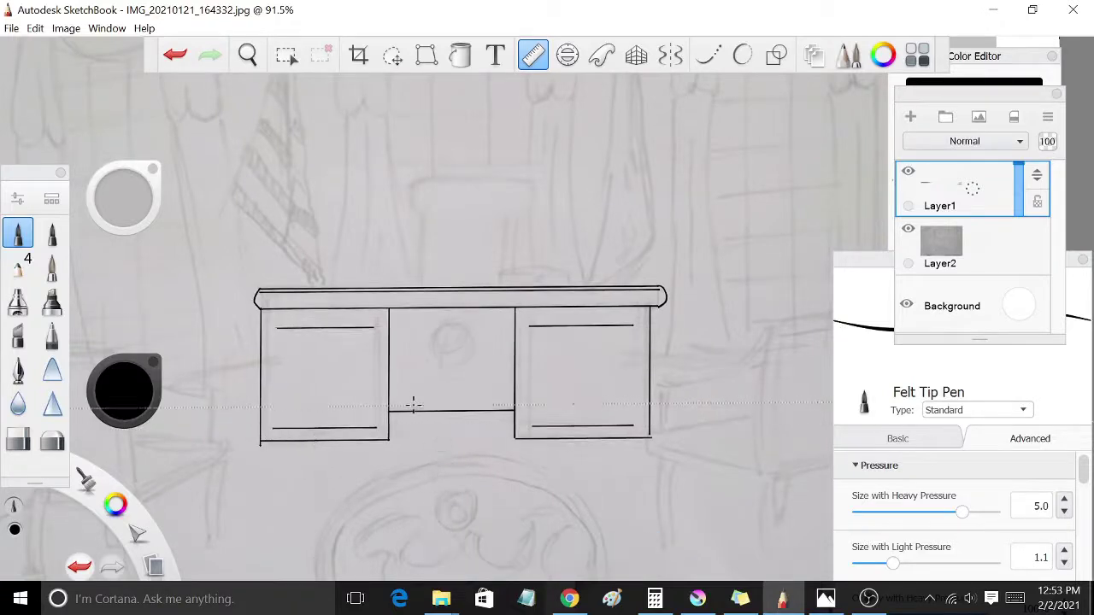
drag(438, 440, 442, 350)
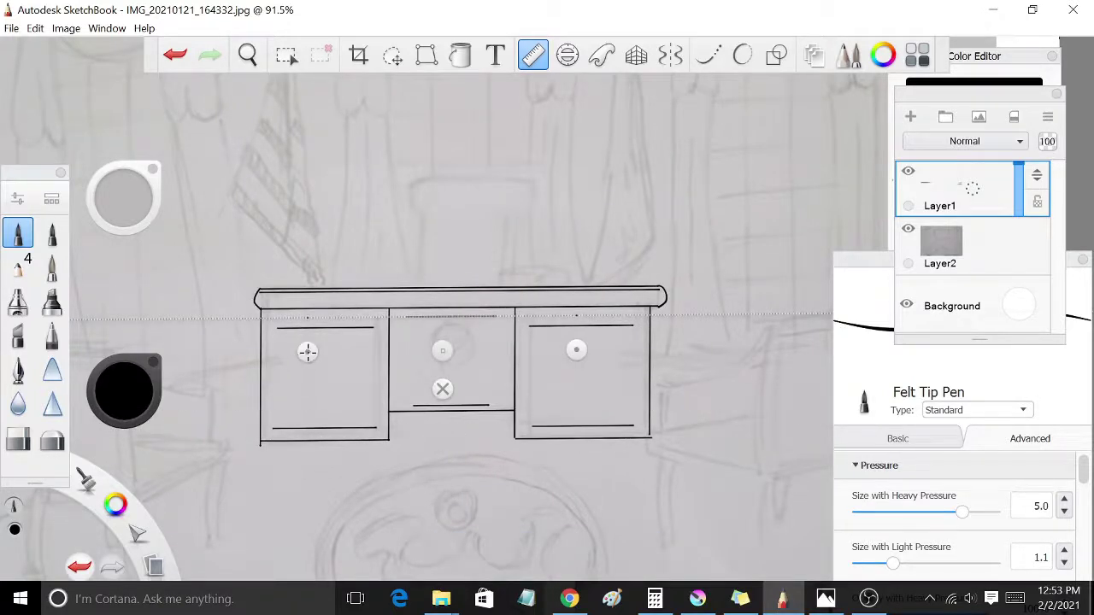
drag(307, 351, 599, 335)
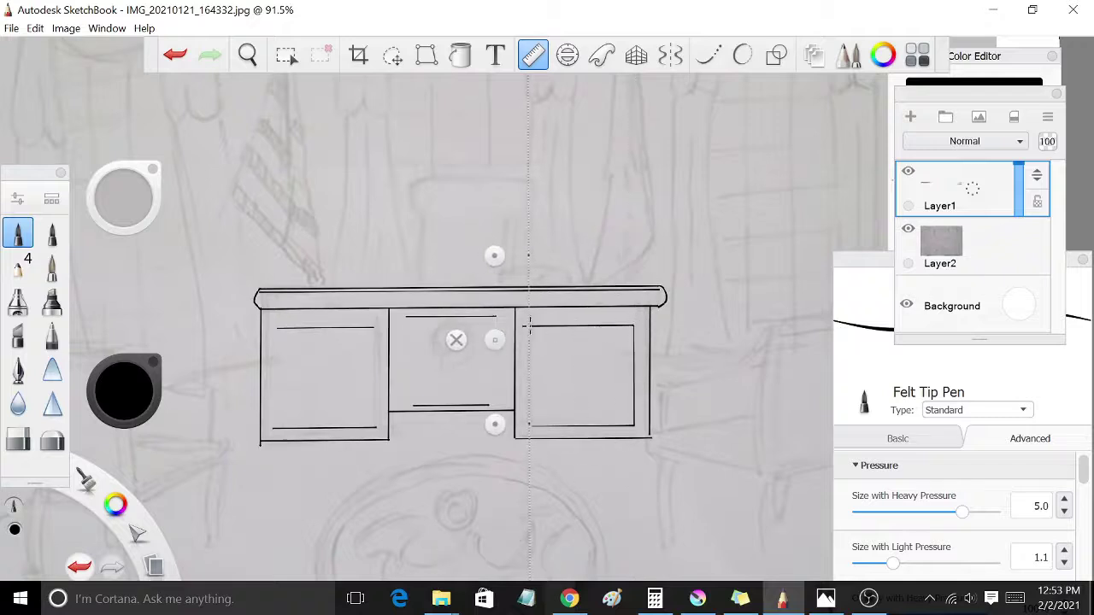
Step: Rule the left and right sides of the centre drawer panel
mouse_move(528, 325)
mouse_down()
mouse_move(406, 342)
mouse_move(406, 406)
mouse_up()
drag(405, 353, 494, 354)
drag(493, 405, 494, 317)
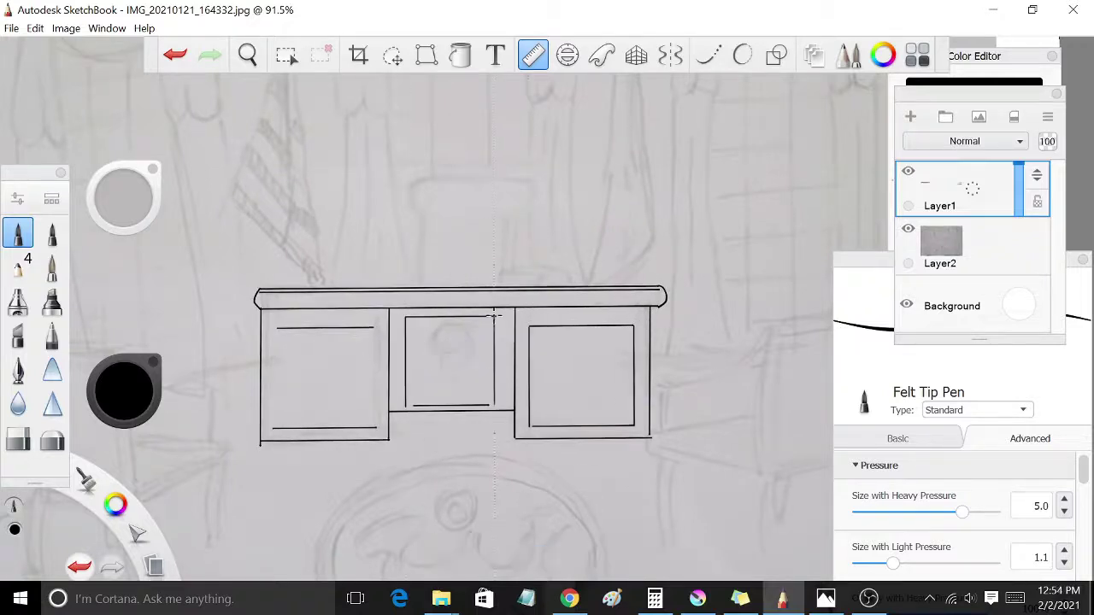
mouse_move(461, 358)
mouse_down()
mouse_move(338, 357)
mouse_move(235, 374)
mouse_move(605, 367)
mouse_up()
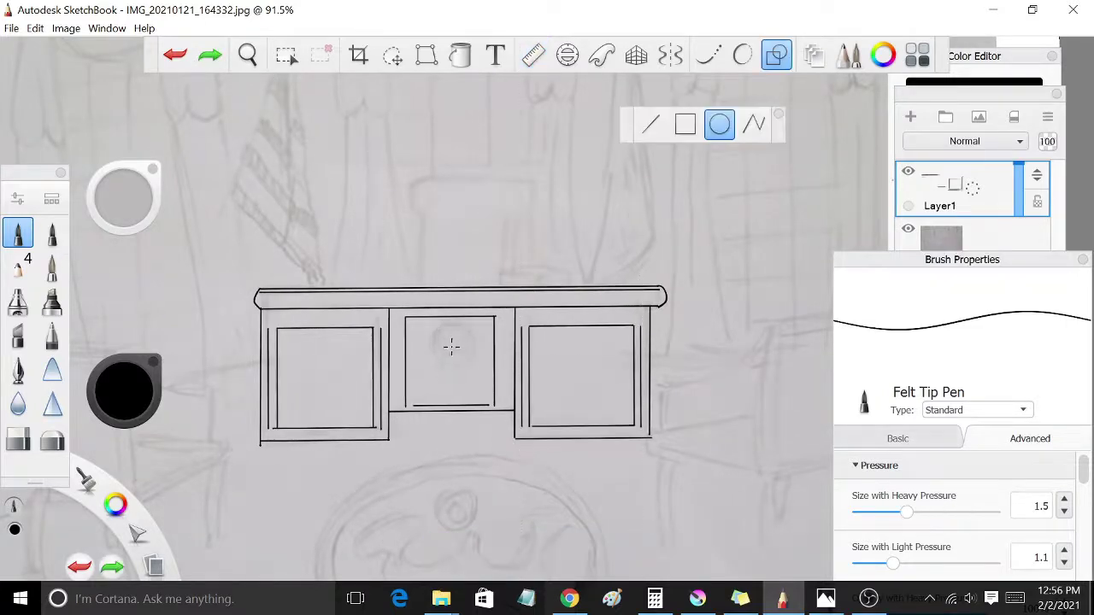
Step: Leave the ellipse tool, zoom into the desk and begin erasing line overshoots
click(776, 54)
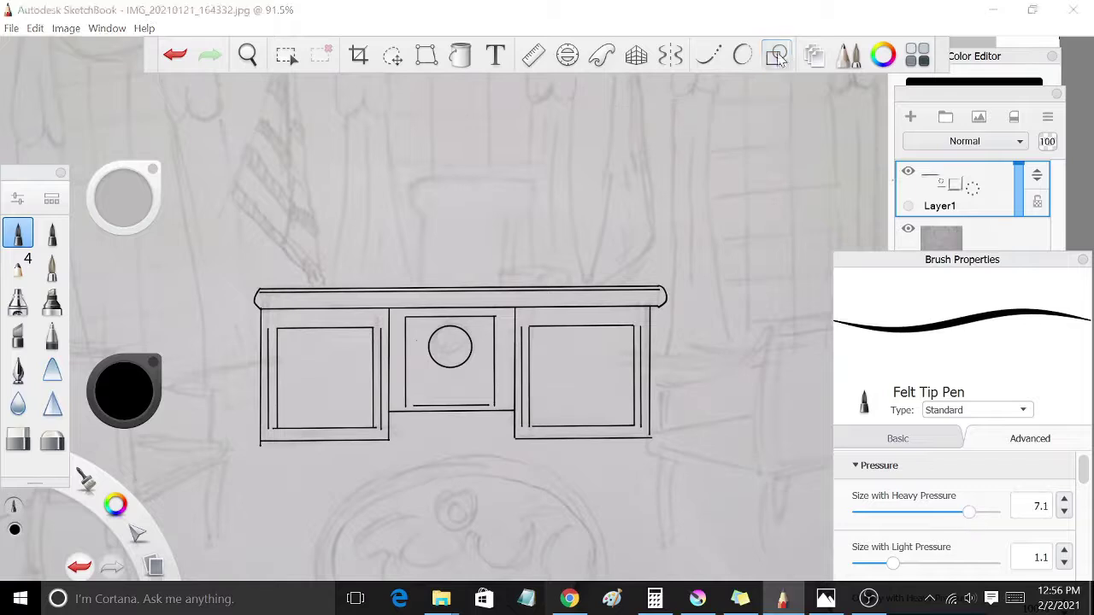
scroll(479, 451, up, 5)
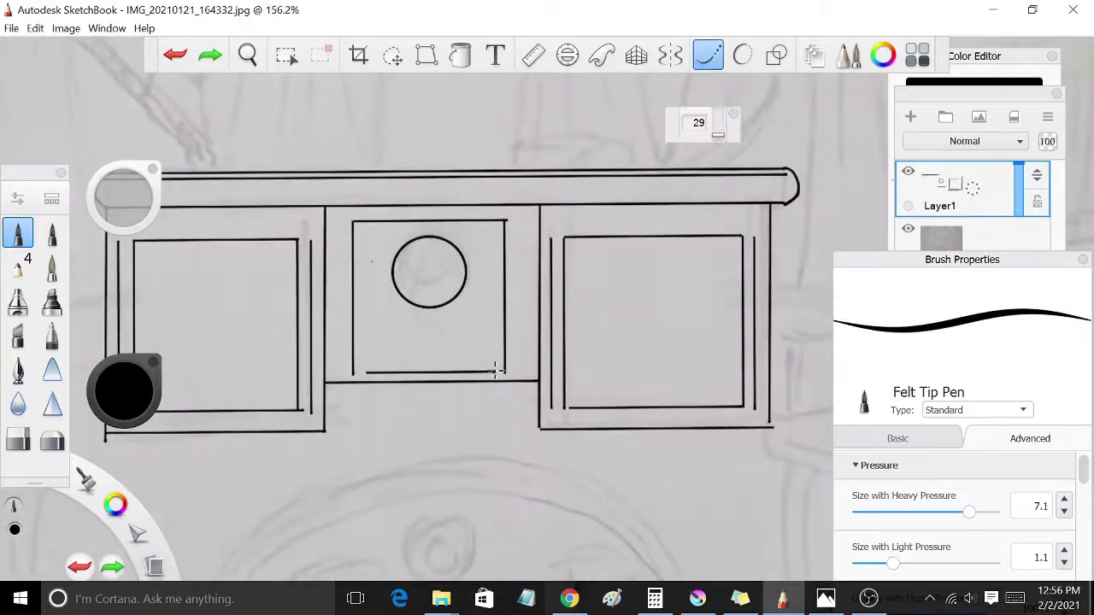
scroll(506, 547, up, 2)
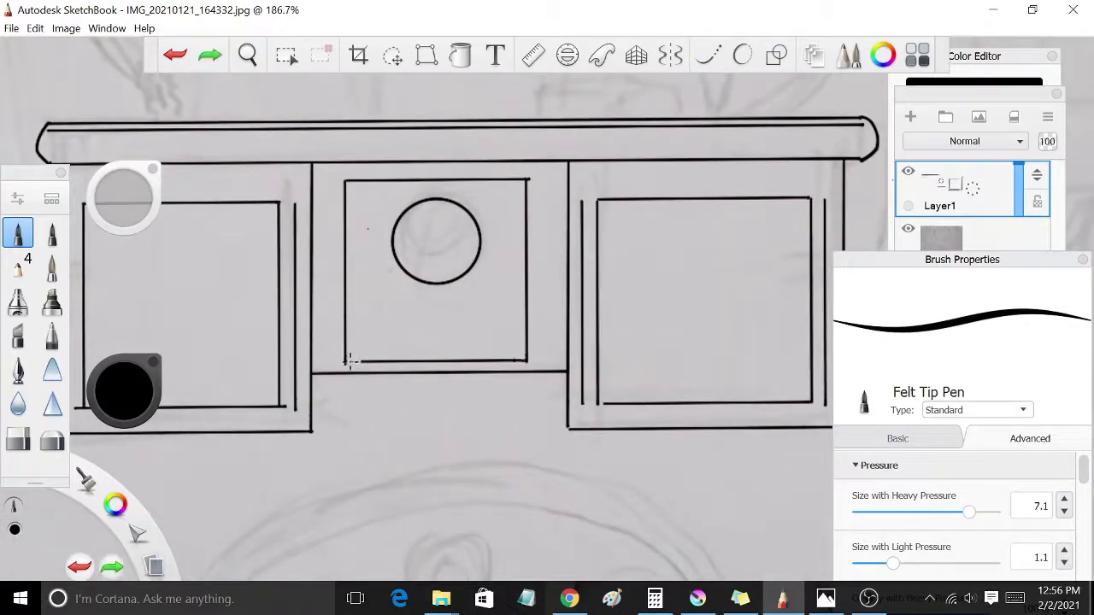
key(e)
scroll(303, 427, up, 2)
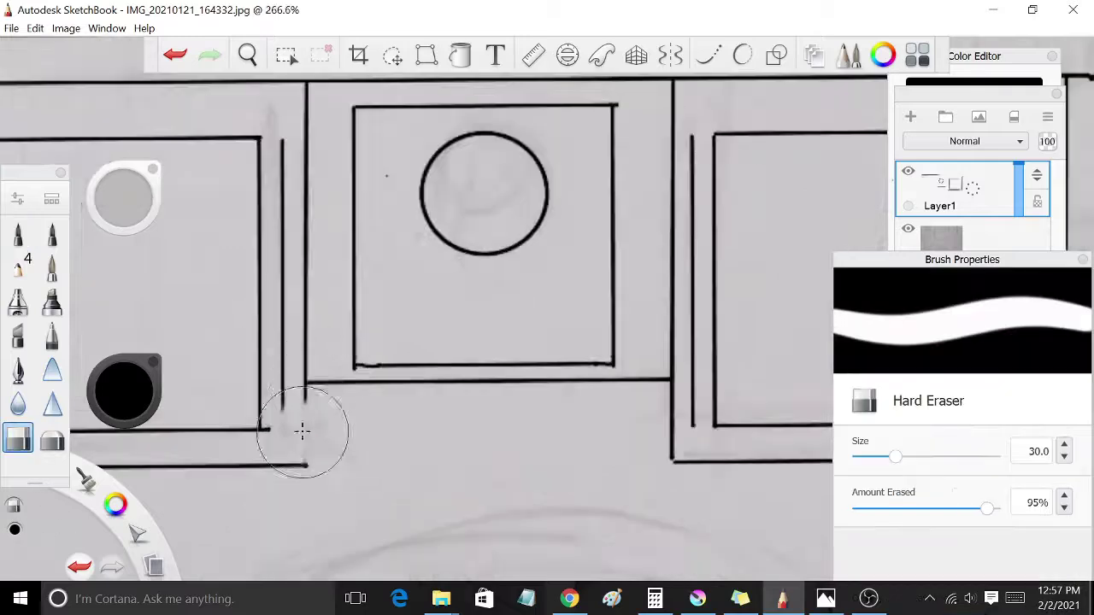
scroll(258, 403, left, 5)
scroll(343, 362, down, 1)
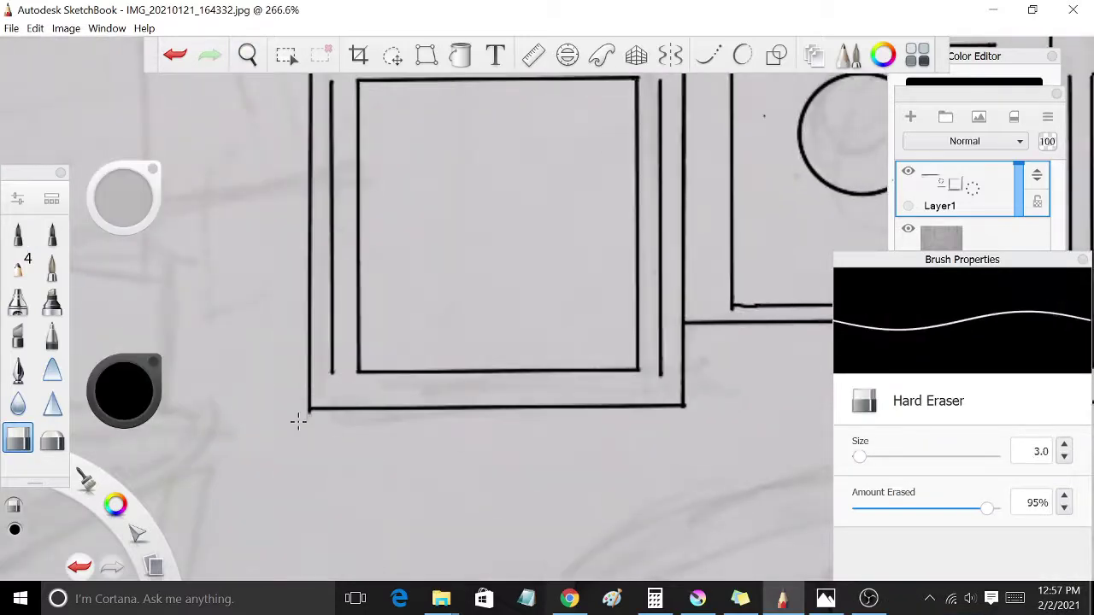
scroll(298, 420, right, 4)
scroll(534, 429, up, 1)
Step: Clean up the desk's corners, alternating between eraser and pen while panning around
key(e)
key(e)
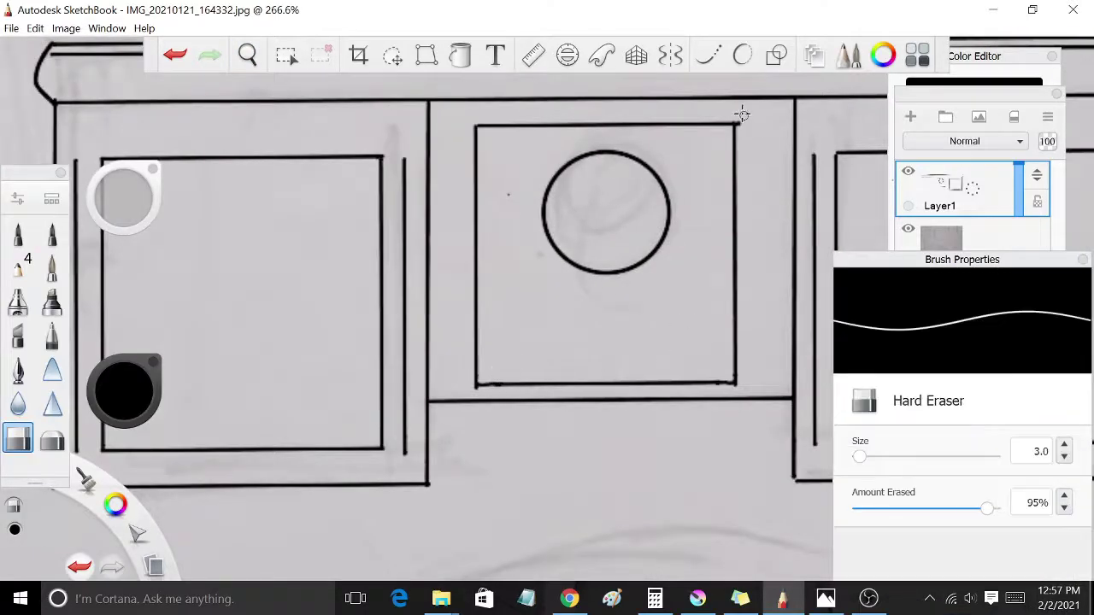
scroll(744, 310, right, 5)
key(e)
scroll(705, 387, right, 4)
key(e)
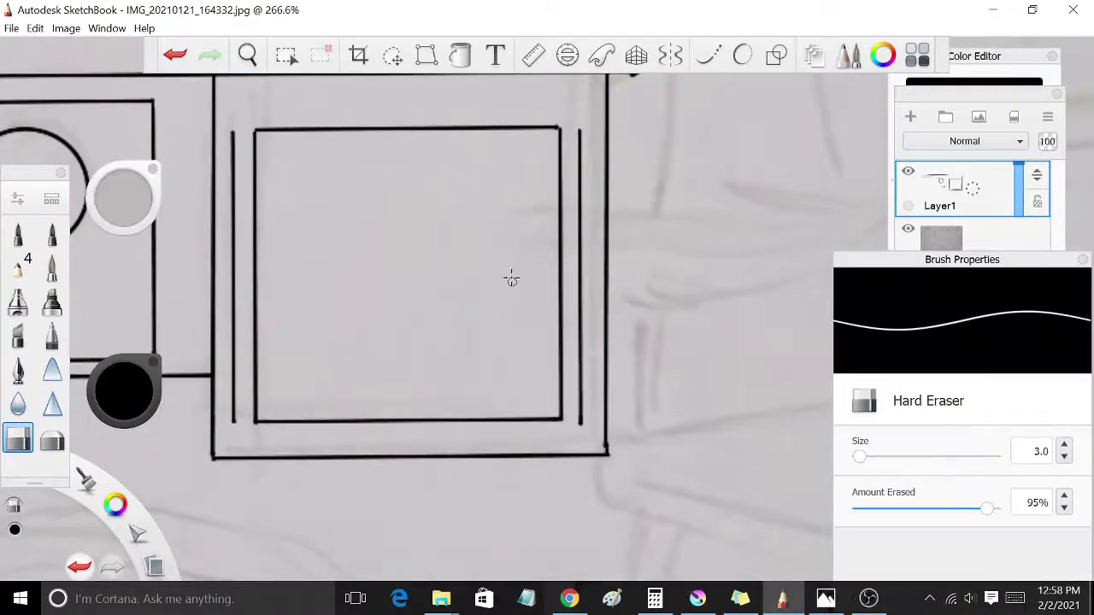
scroll(510, 276, left, 2)
scroll(510, 276, up, 2)
scroll(456, 372, right, 2)
scroll(456, 372, down, 3)
scroll(535, 295, down, 3)
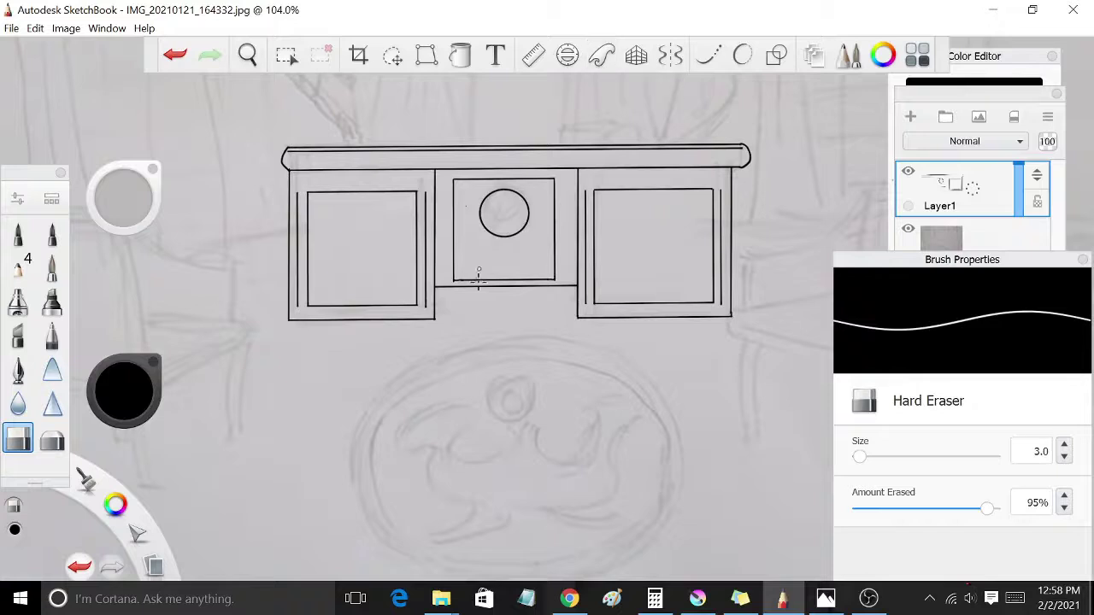
scroll(590, 310, up, 2)
scroll(591, 310, down, 2)
scroll(566, 343, up, 2)
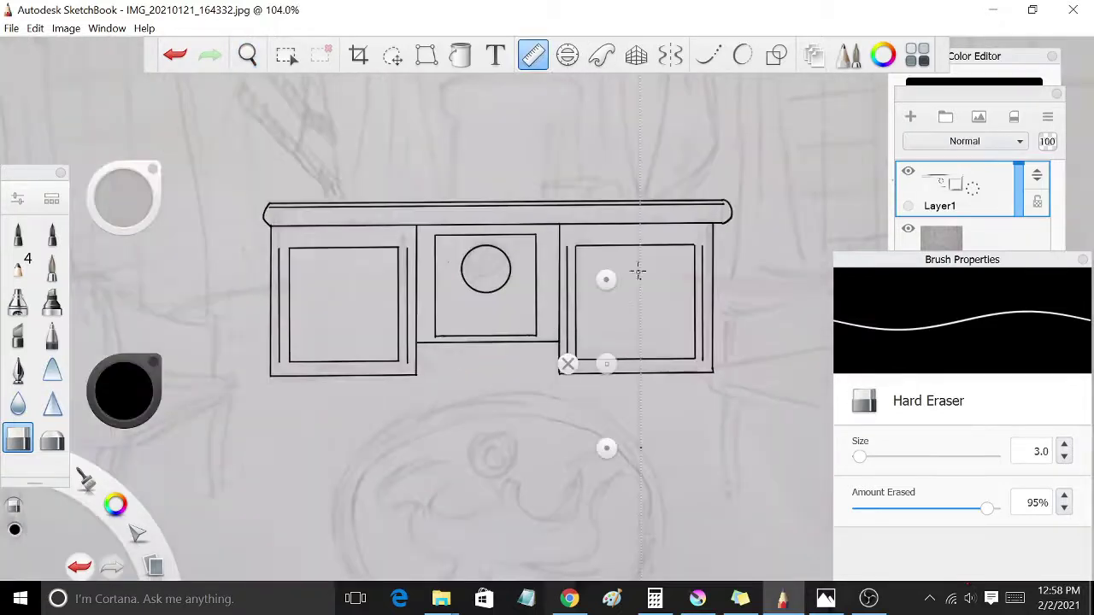
key(e)
Step: Add a short joining line at the pedestal corner with the ruler, then put the ruler away
drag(637, 272, 393, 443)
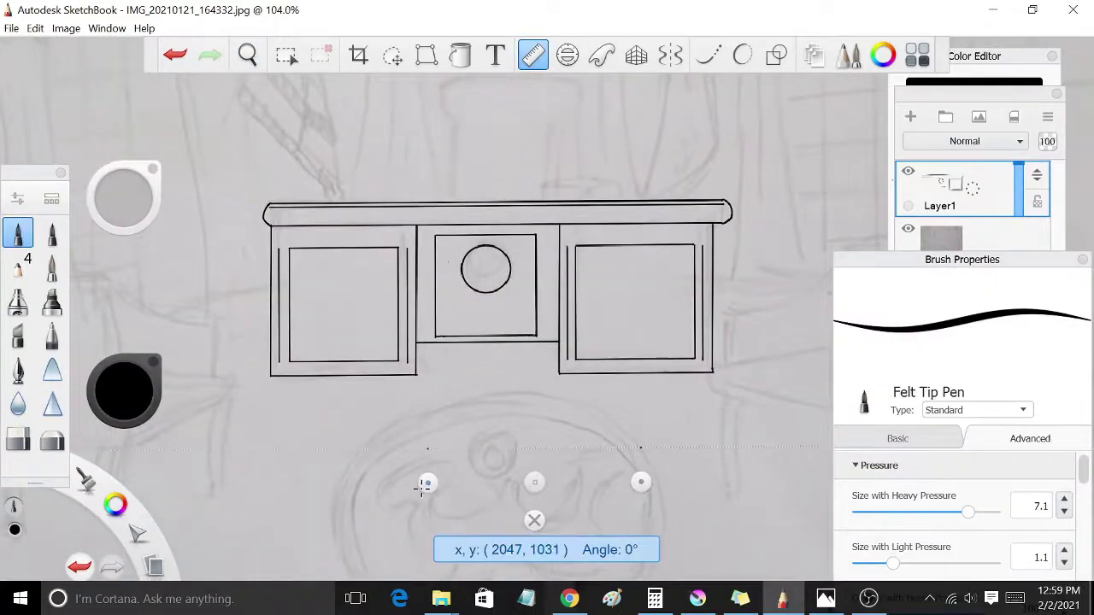
drag(416, 375, 417, 346)
mouse_move(513, 381)
mouse_down()
mouse_move(504, 259)
mouse_move(271, 224)
mouse_up()
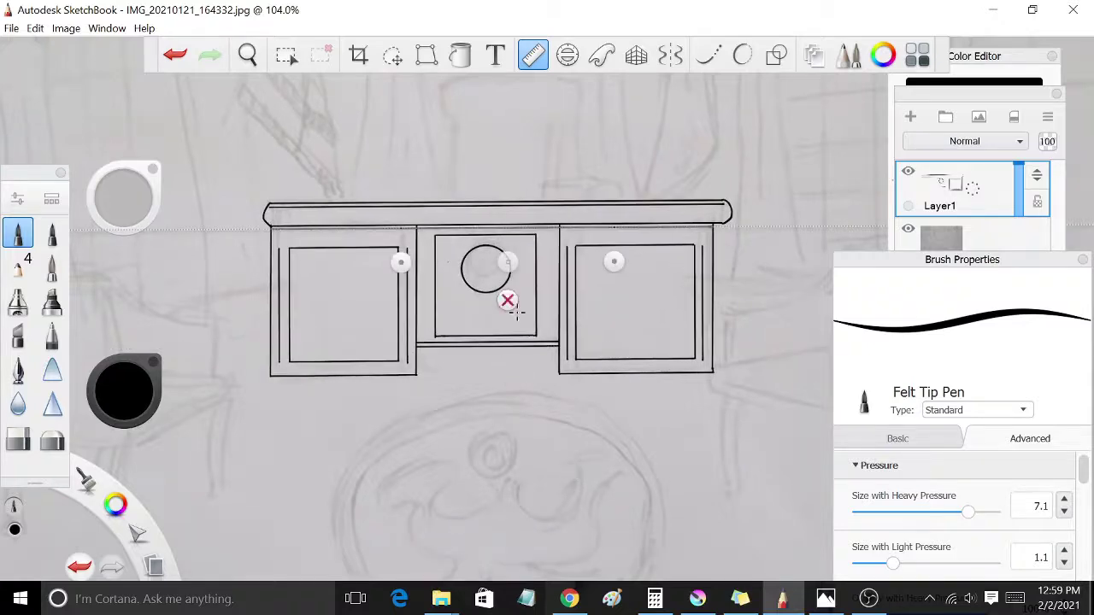
drag(671, 293, 647, 407)
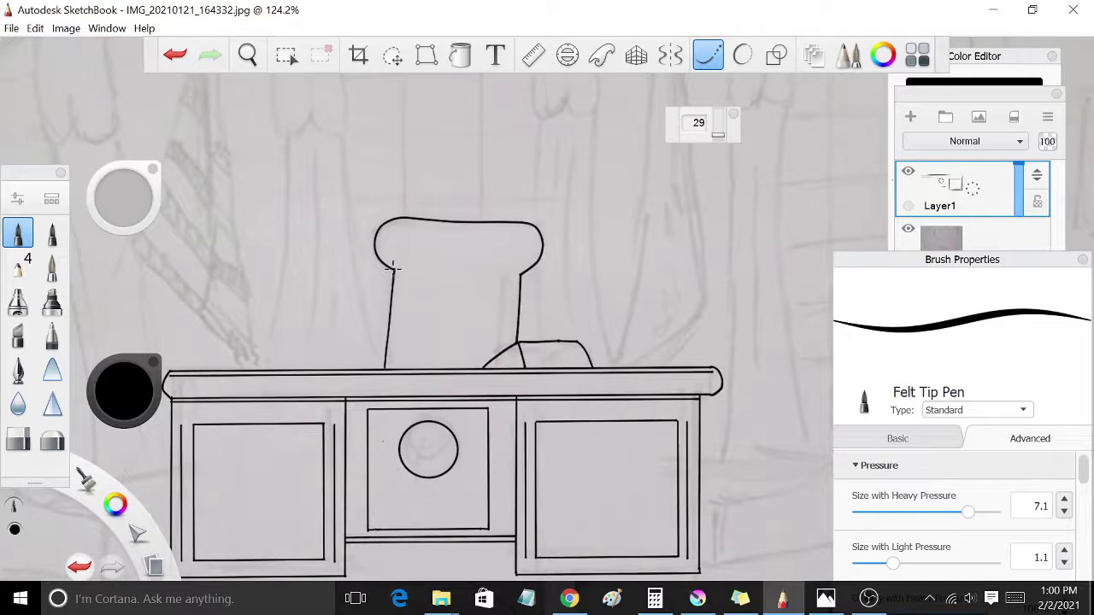
Step: Trace the two drapes and their curved swag lines, panning to follow the sketch
scroll(625, 256, down, 2)
scroll(696, 387, down, 2)
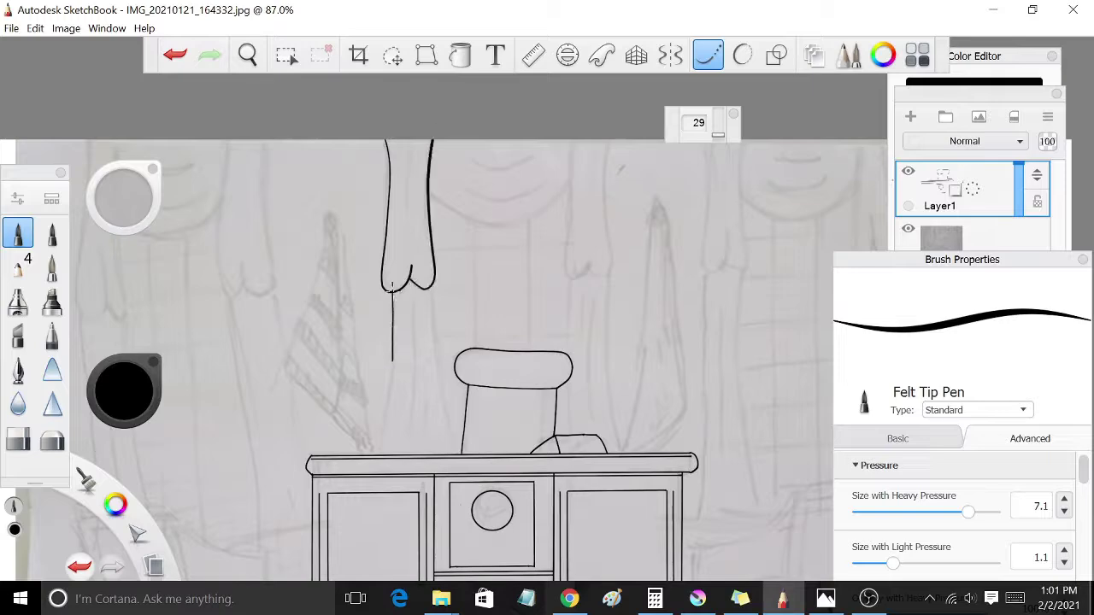
scroll(408, 466, up, 2)
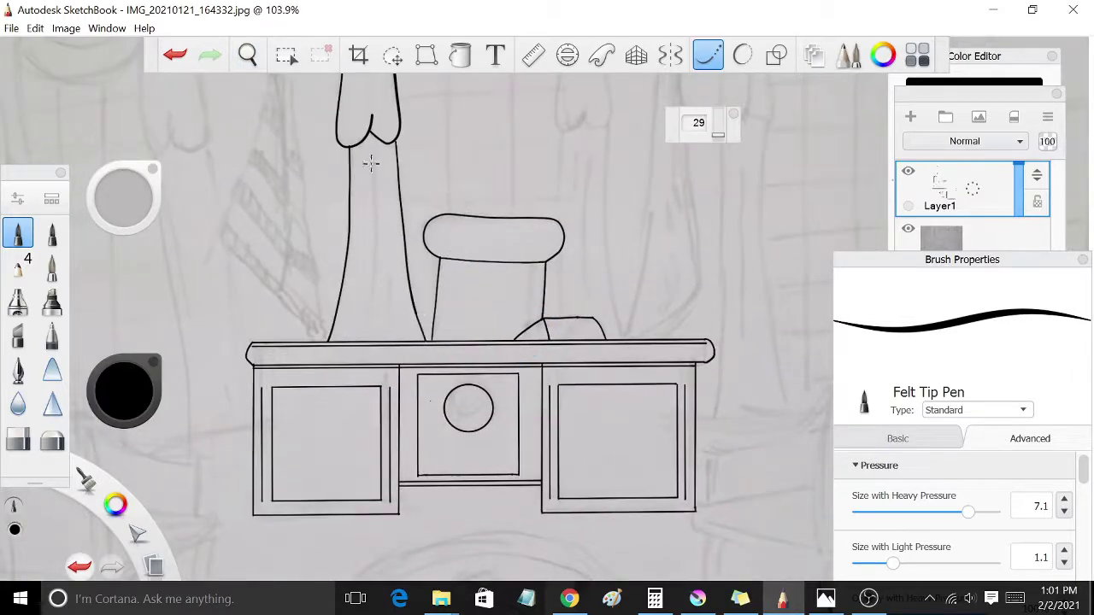
scroll(370, 333, up, 3)
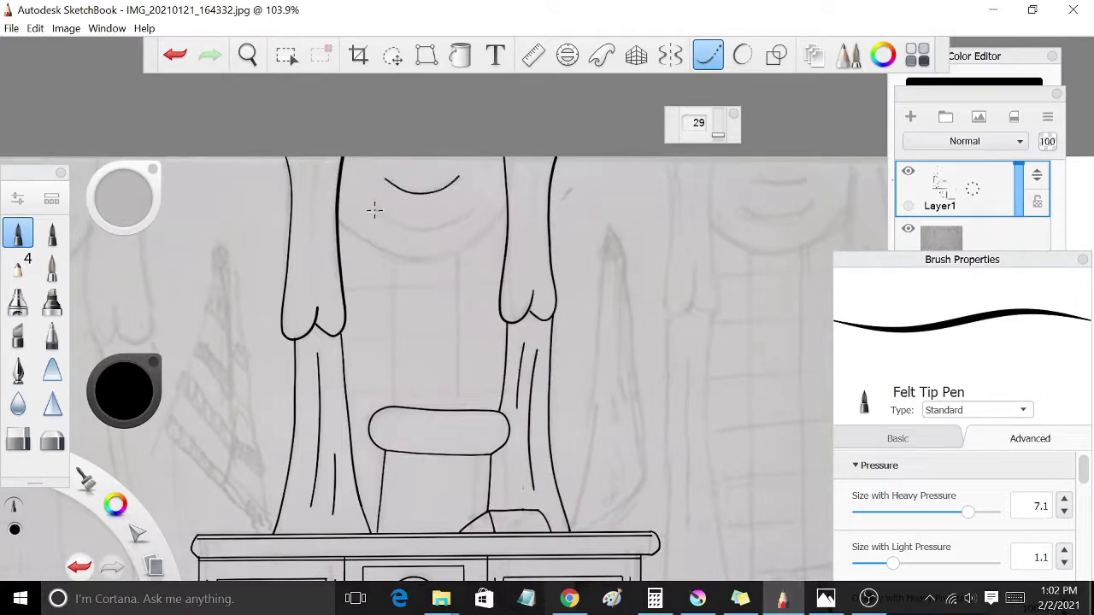
scroll(551, 225, down, 2)
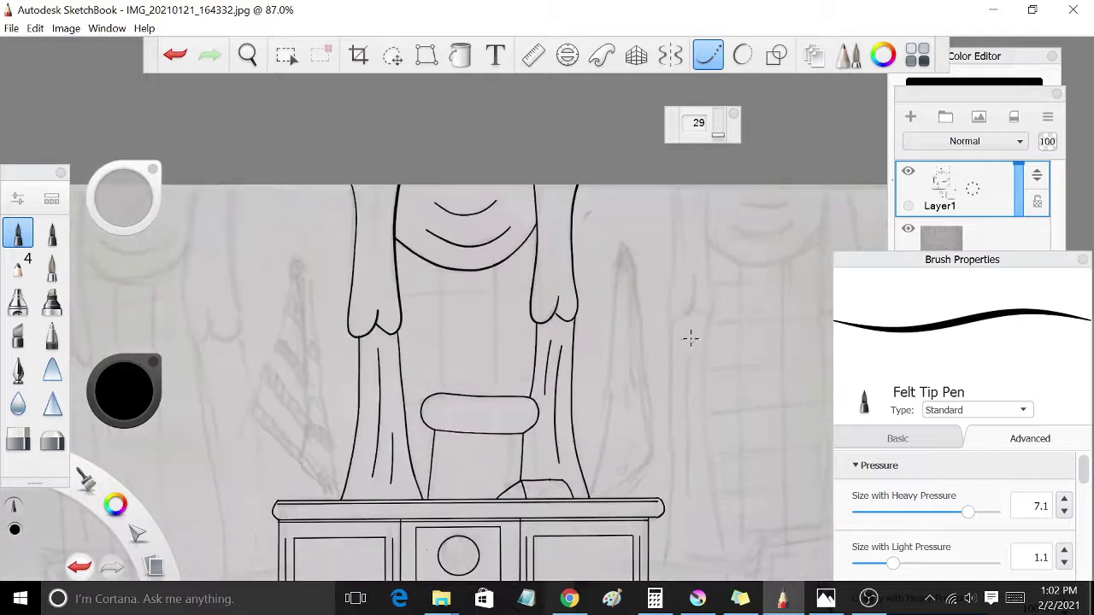
drag(688, 336, 633, 337)
Step: Rule three horizontal window bars between the drapes
key(r)
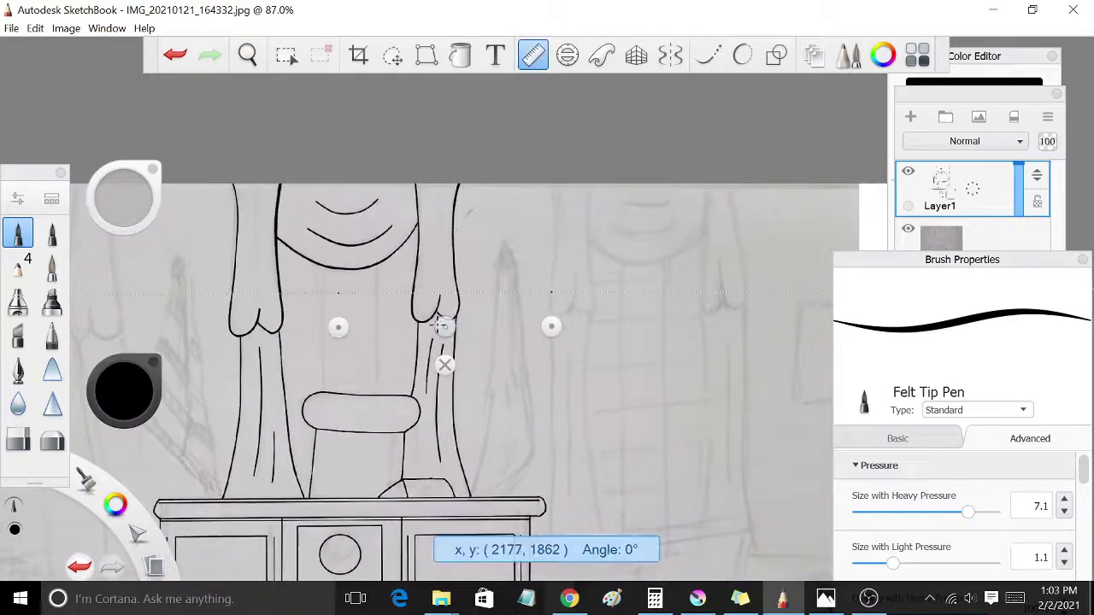
drag(289, 293, 413, 293)
drag(444, 327, 441, 363)
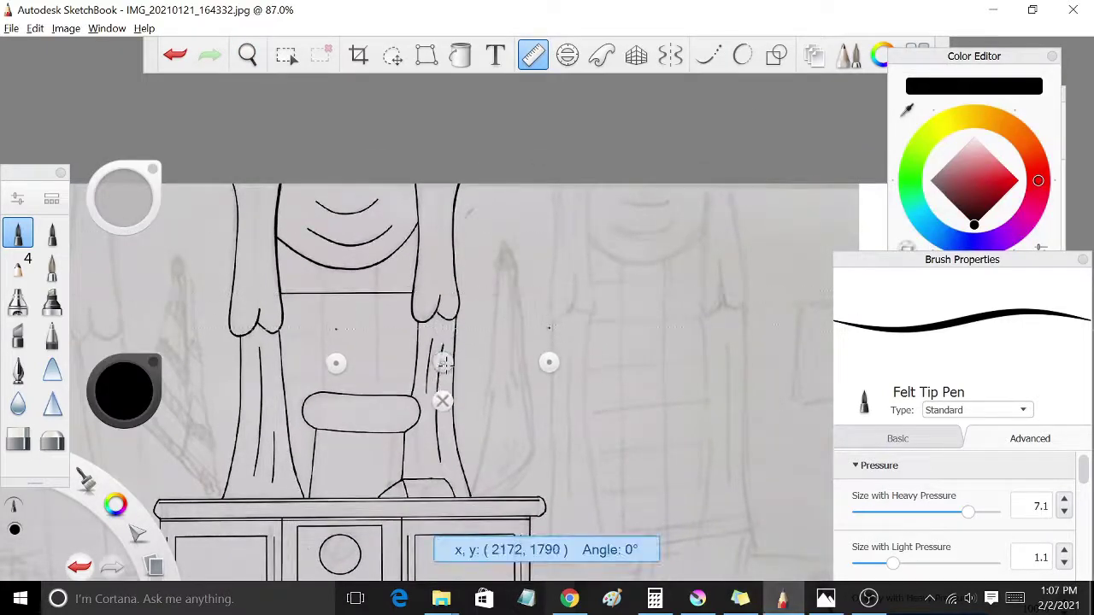
drag(282, 333, 417, 334)
drag(439, 367, 435, 411)
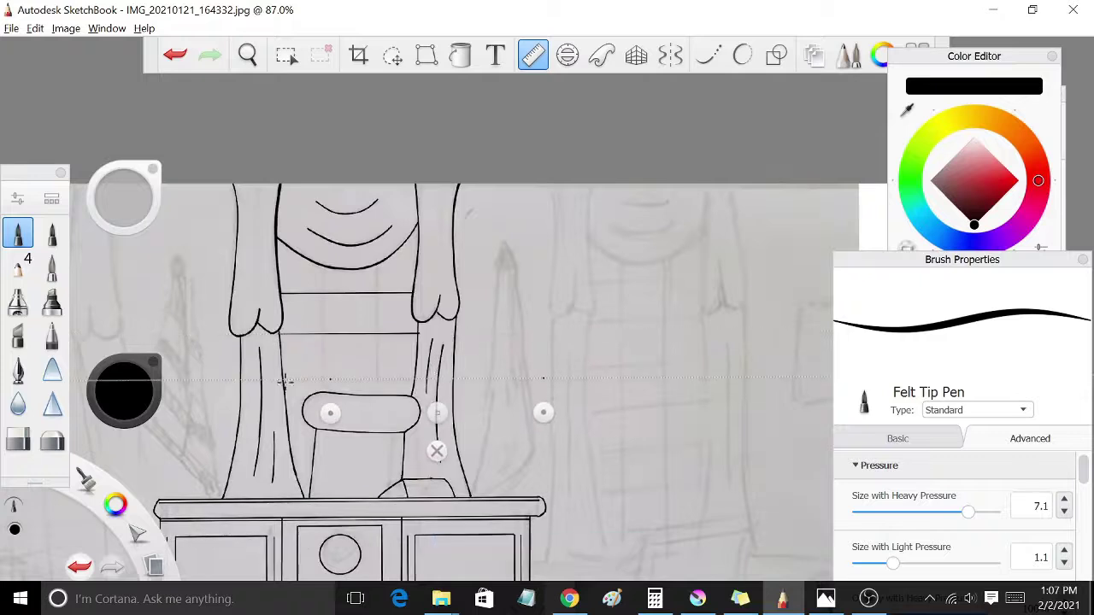
drag(284, 379, 415, 378)
Step: Rule two vertical window bars to complete the window grid
drag(530, 384, 324, 177)
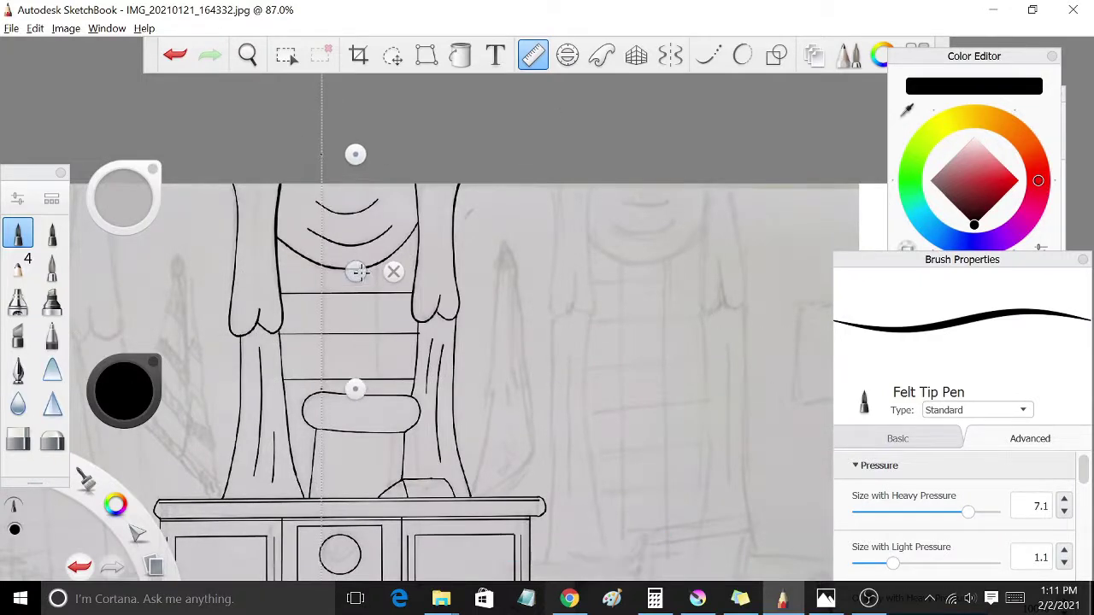
drag(357, 272, 358, 380)
mouse_move(342, 342)
mouse_down()
mouse_move(409, 342)
mouse_move(377, 342)
mouse_up()
drag(377, 389, 378, 258)
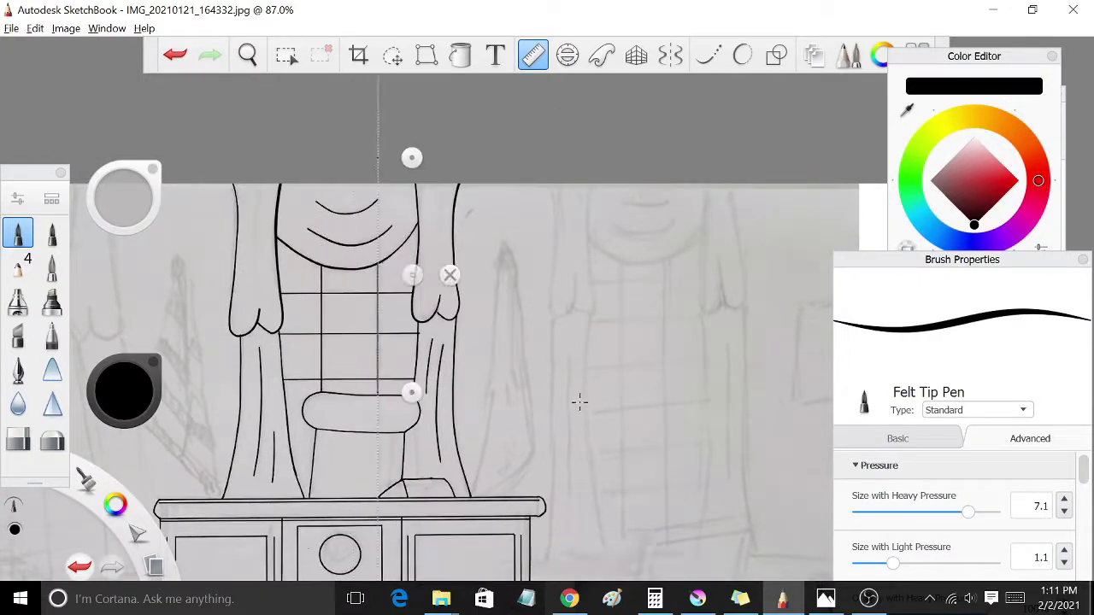
scroll(605, 325, down, 1)
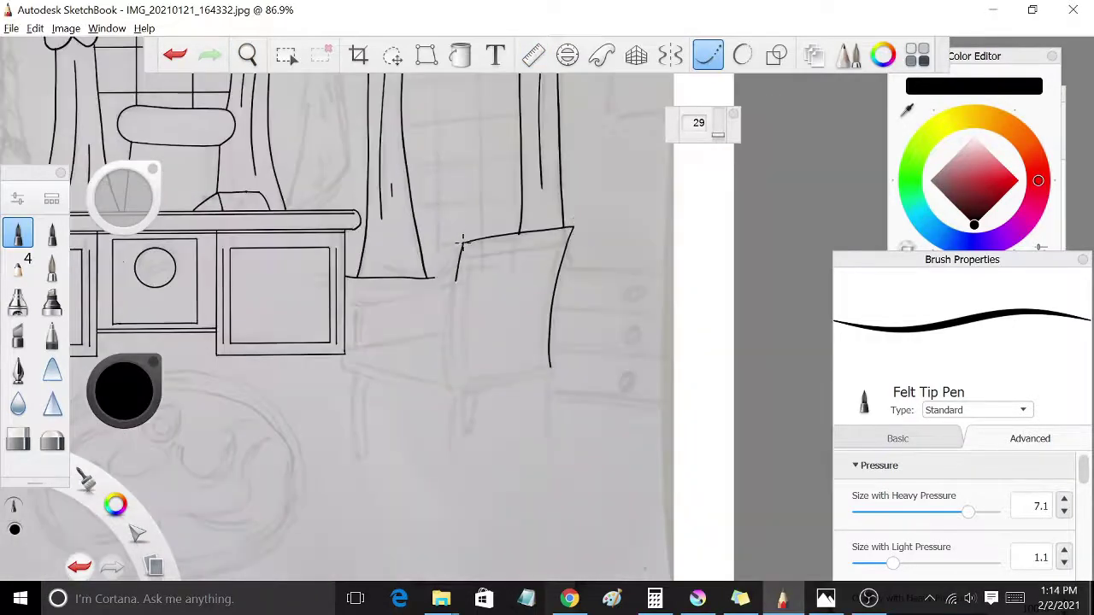
scroll(576, 321, up, 1)
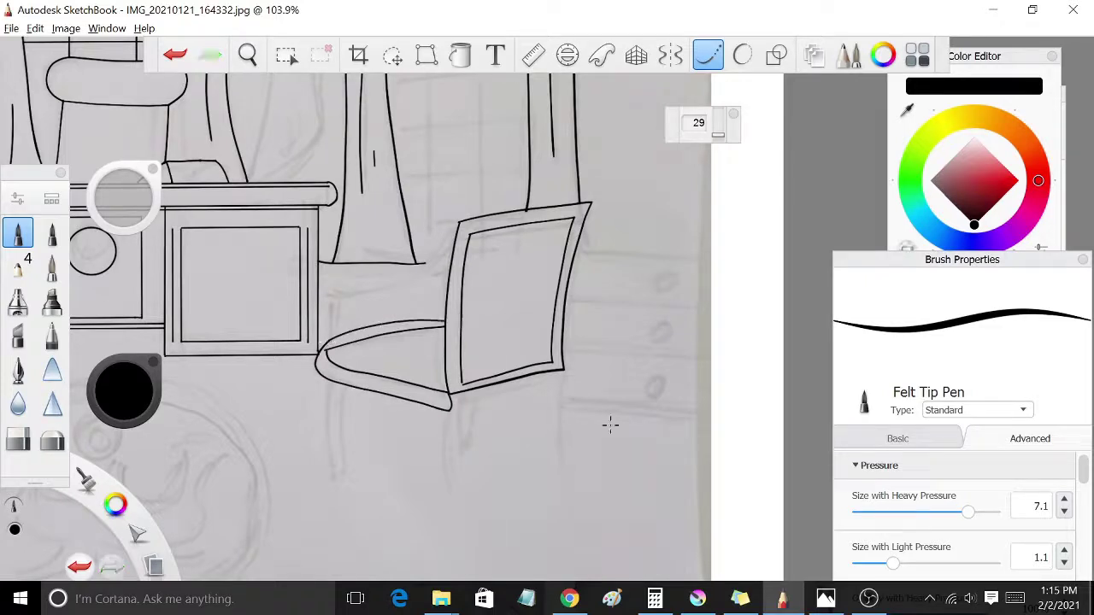
Step: Ink the chair's seat edge and curved armrest, redrawing the armrest after an undo
drag(446, 409, 564, 360)
drag(429, 255, 328, 286)
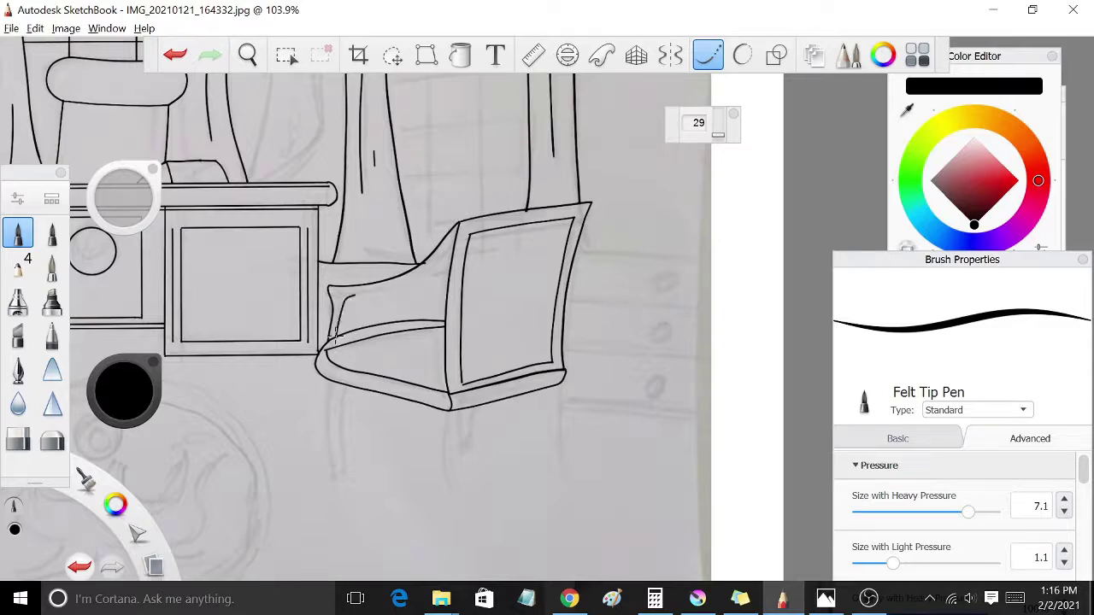
key(ctrl+z)
key(ctrl+z)
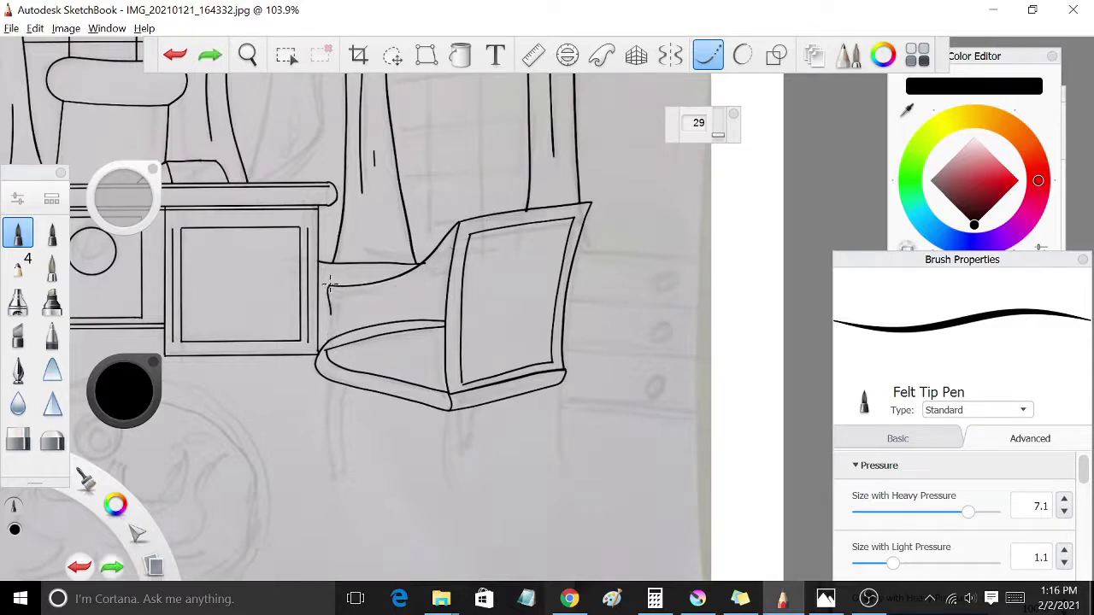
drag(329, 284, 329, 352)
drag(341, 297, 458, 243)
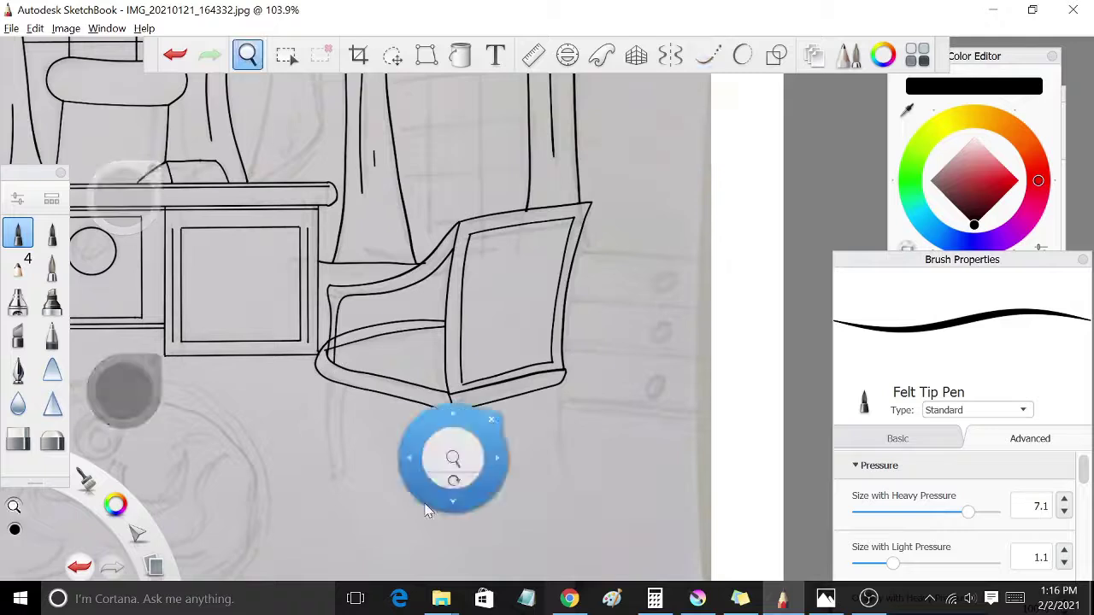
Step: Ink the armchair's four curved legs
drag(452, 457, 443, 356)
mouse_move(320, 287)
mouse_down()
mouse_move(325, 386)
mouse_move(340, 286)
mouse_up()
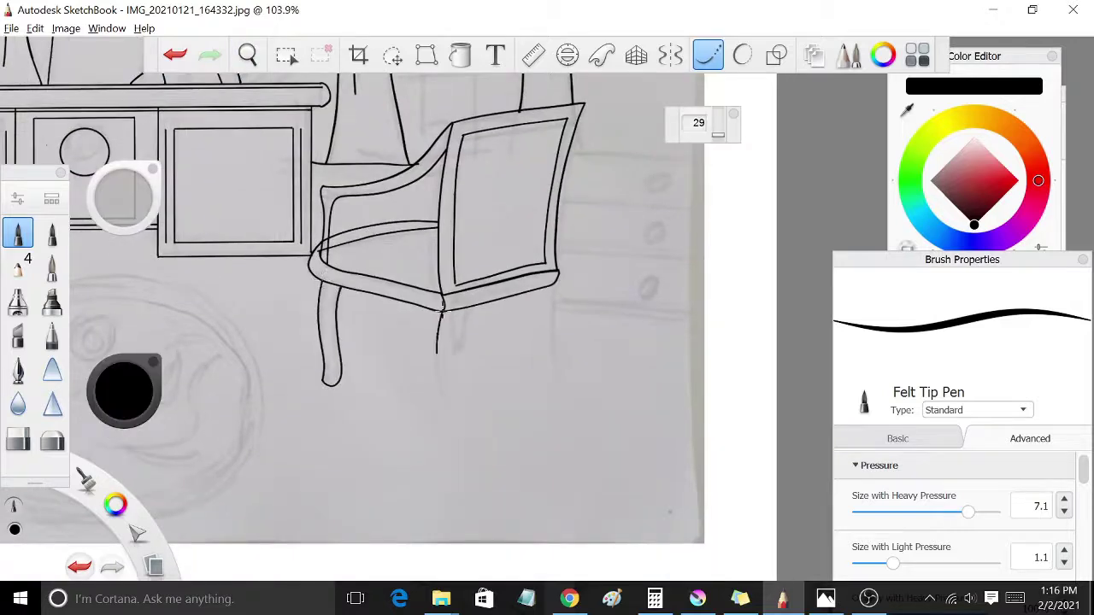
drag(447, 399, 457, 309)
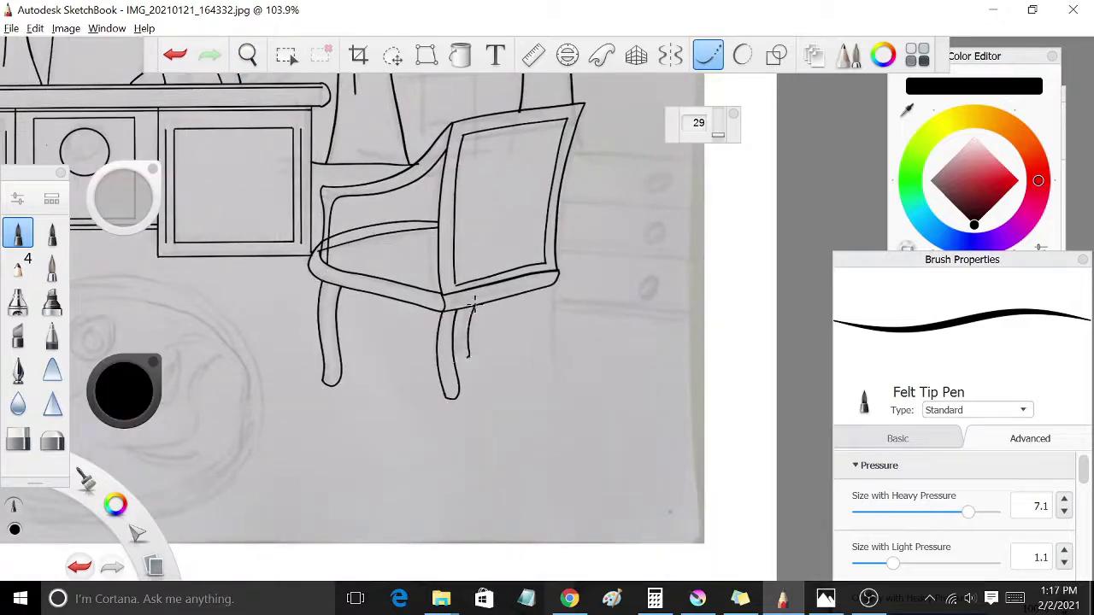
mouse_move(556, 272)
mouse_down()
mouse_move(564, 363)
mouse_move(541, 299)
mouse_up()
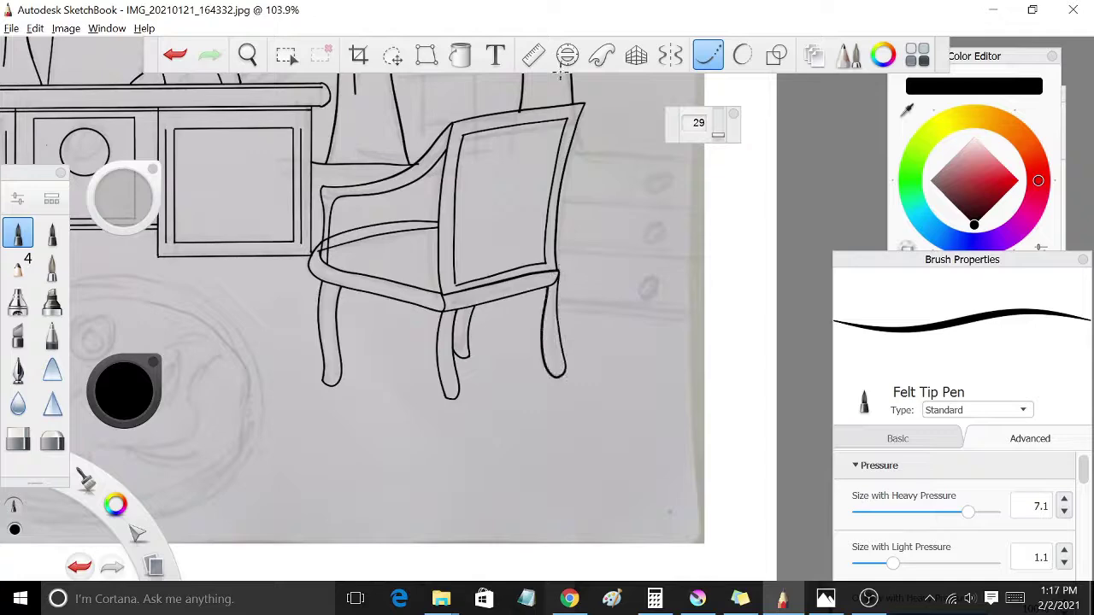
Step: Pan around the wall area and tilt the straightedge to match the wall
key(e)
scroll(346, 242, up, 4)
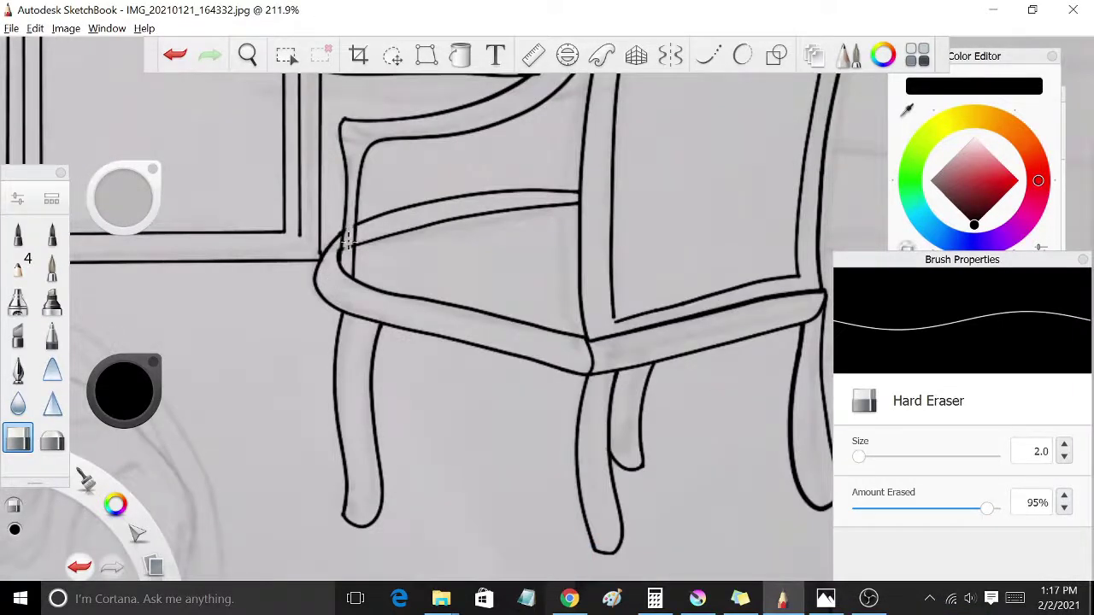
scroll(653, 417, down, 4)
scroll(471, 374, up, 4)
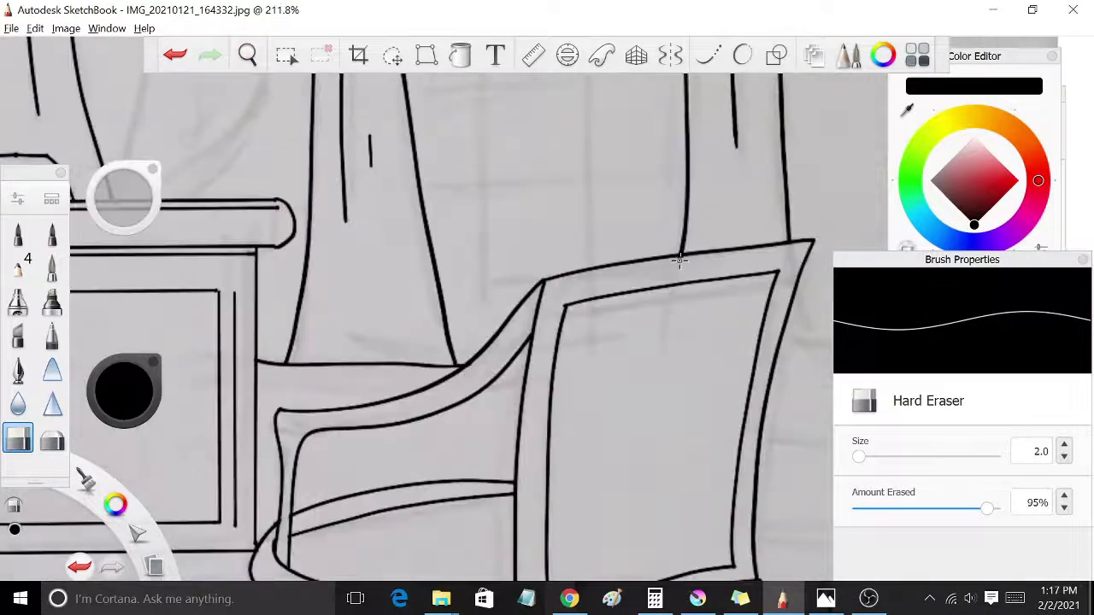
scroll(679, 263, down, 4)
scroll(679, 288, down, 2)
key(r)
drag(413, 390, 472, 419)
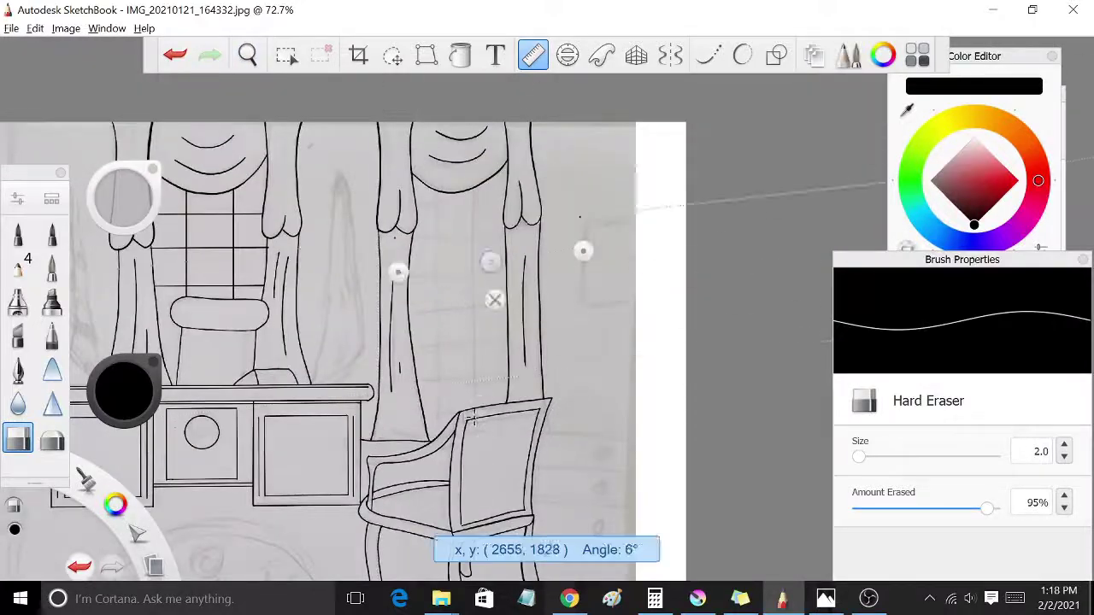
key(e)
Step: Rule the wall frame's top and bottom edges and its vertical sides
mouse_move(627, 248)
mouse_down()
mouse_move(586, 226)
mouse_move(685, 216)
mouse_up()
mouse_move(630, 251)
mouse_down()
mouse_move(582, 327)
mouse_move(686, 325)
mouse_up()
drag(628, 367, 635, 266)
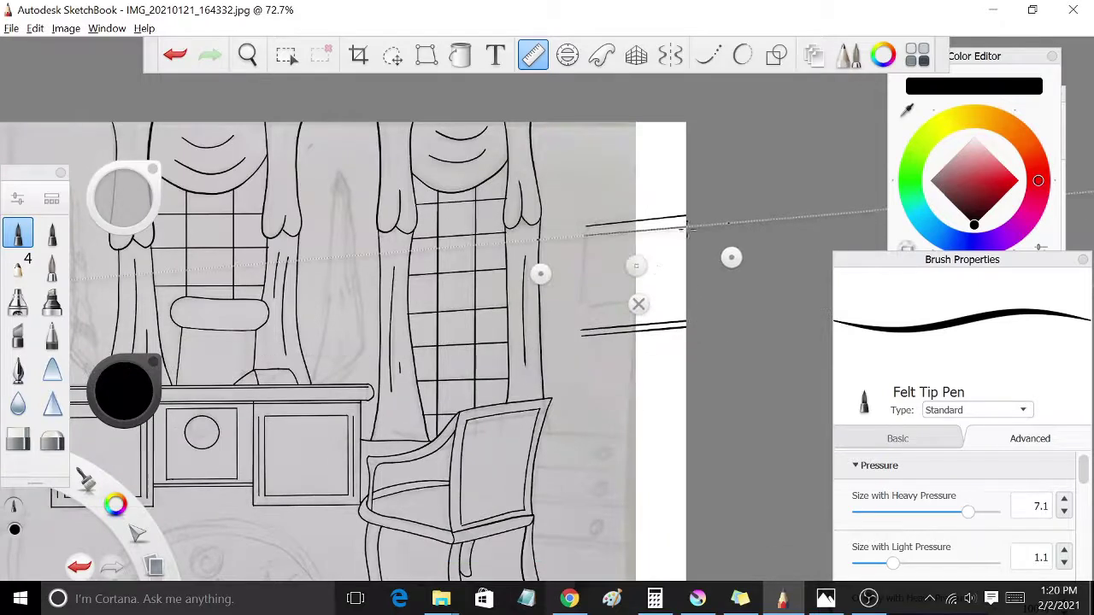
mouse_move(731, 257)
mouse_down()
mouse_move(585, 233)
mouse_move(585, 333)
mouse_up()
drag(619, 289, 611, 289)
mouse_move(576, 223)
mouse_down()
mouse_move(576, 345)
mouse_move(628, 379)
mouse_up()
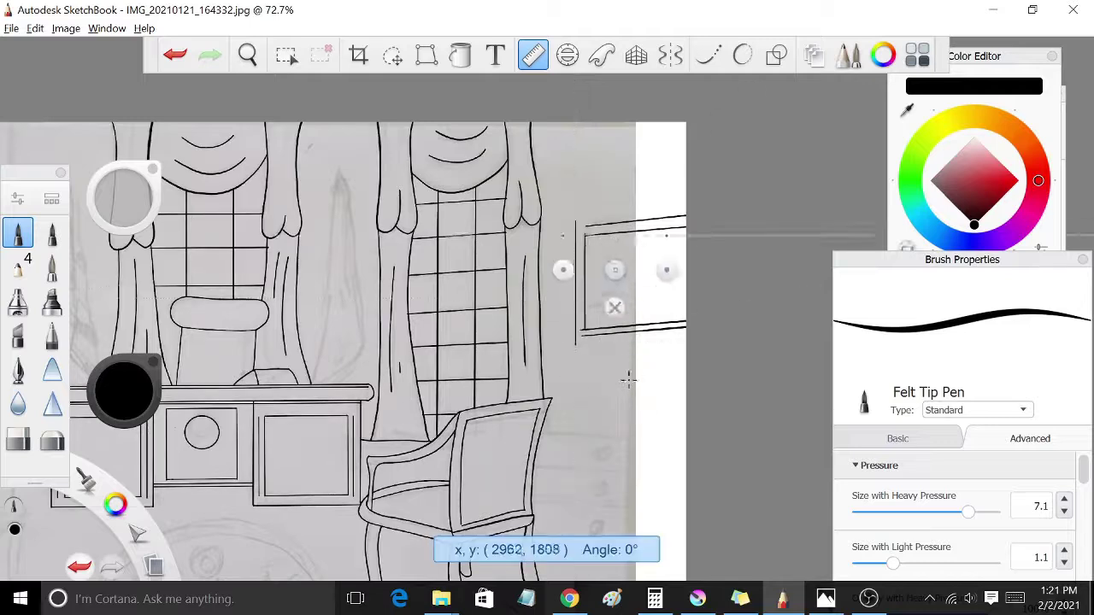
drag(666, 270, 679, 363)
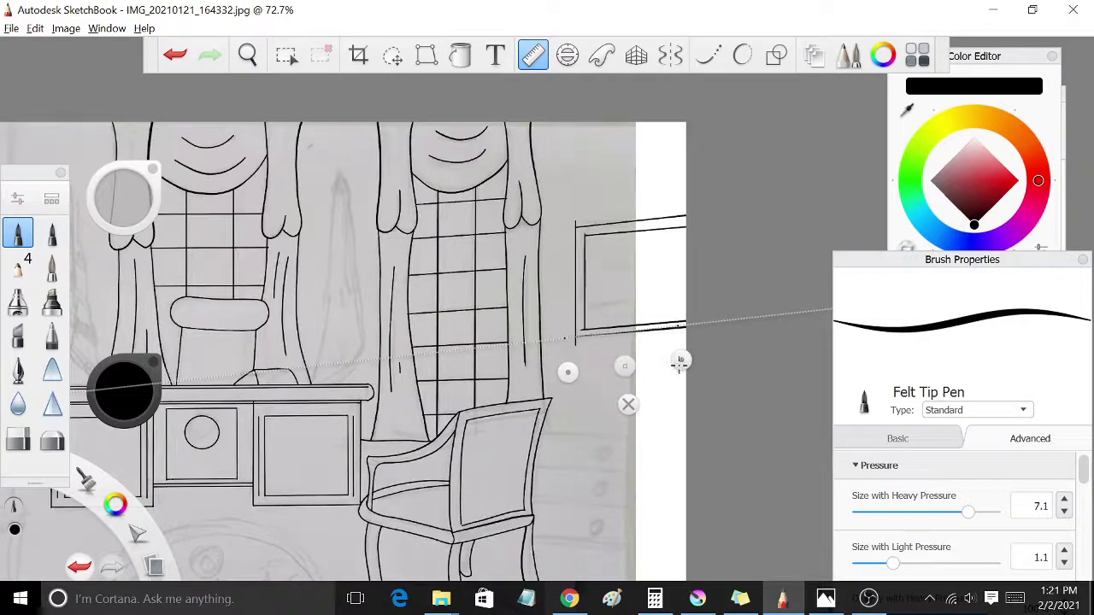
Step: Put the ruler away and trim the overshooting line with a size 5 Hard Eraser
click(628, 405)
scroll(606, 282, up, 3)
key(e)
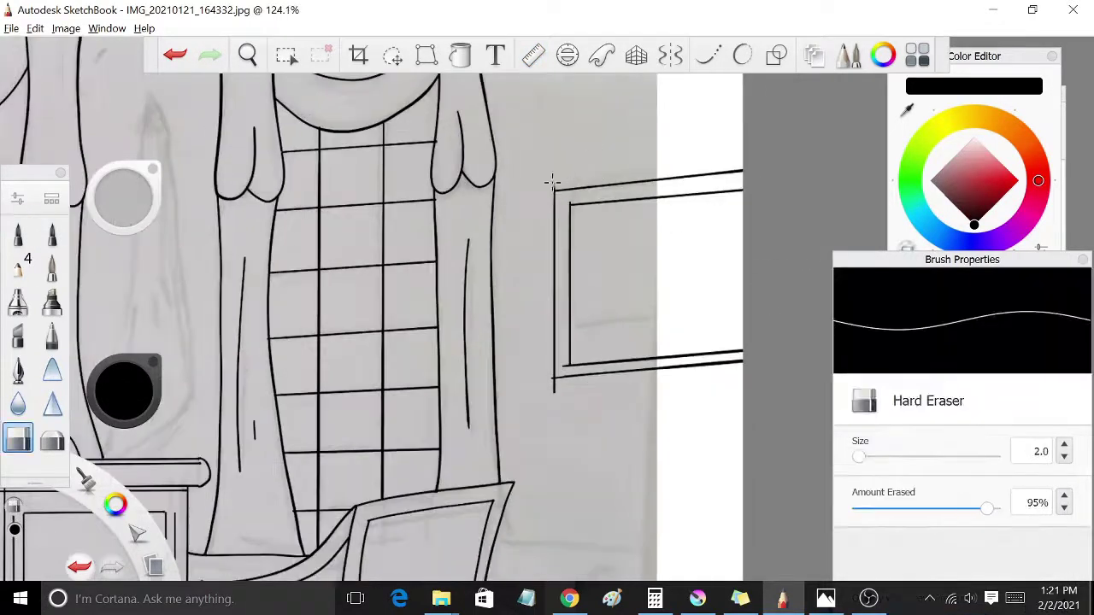
key(bracketright)
key(bracketright)
key(bracketright)
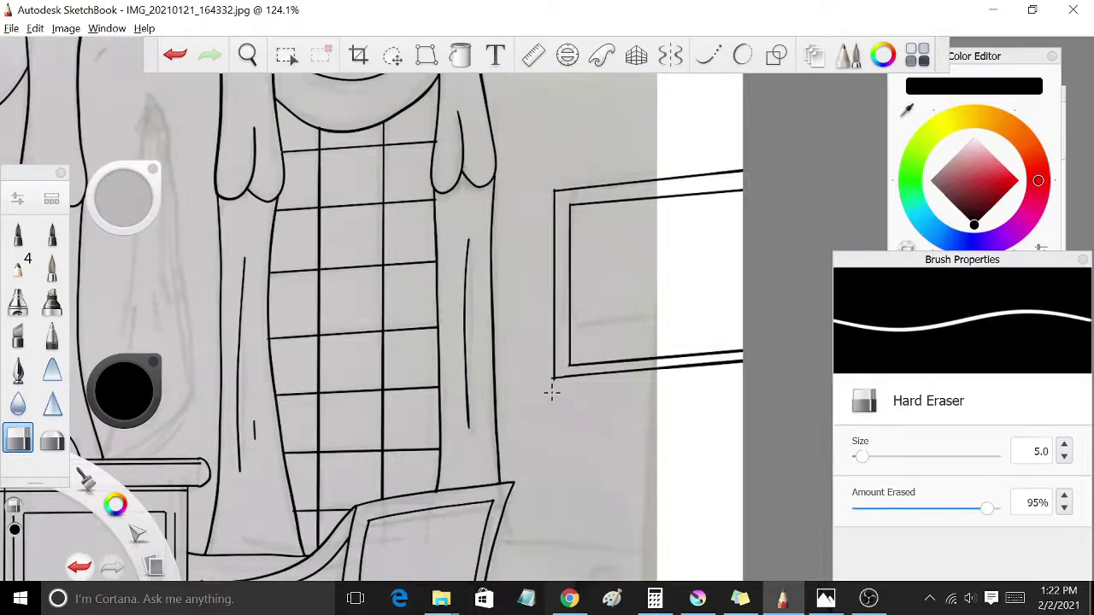
scroll(598, 256, down, 3)
scroll(620, 305, up, 2)
Step: Rule two long wall lines to the right of the armchair
key(r)
mouse_move(564, 367)
mouse_down()
mouse_move(569, 317)
mouse_move(644, 195)
mouse_move(693, 203)
mouse_move(684, 316)
mouse_move(626, 320)
mouse_move(627, 309)
mouse_move(622, 362)
mouse_up()
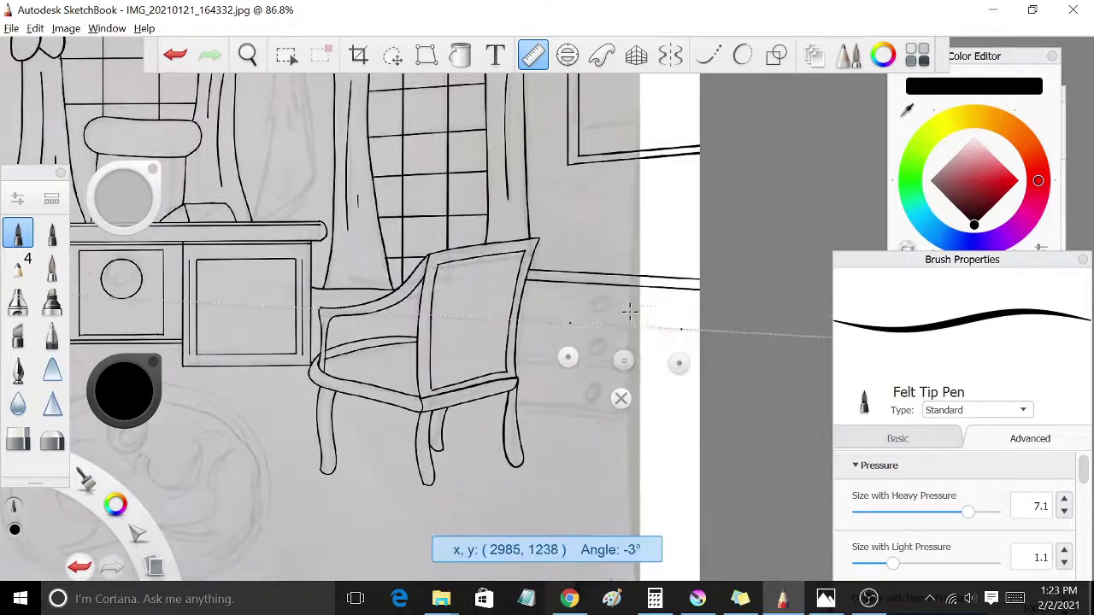
drag(517, 319, 699, 330)
drag(622, 361, 615, 439)
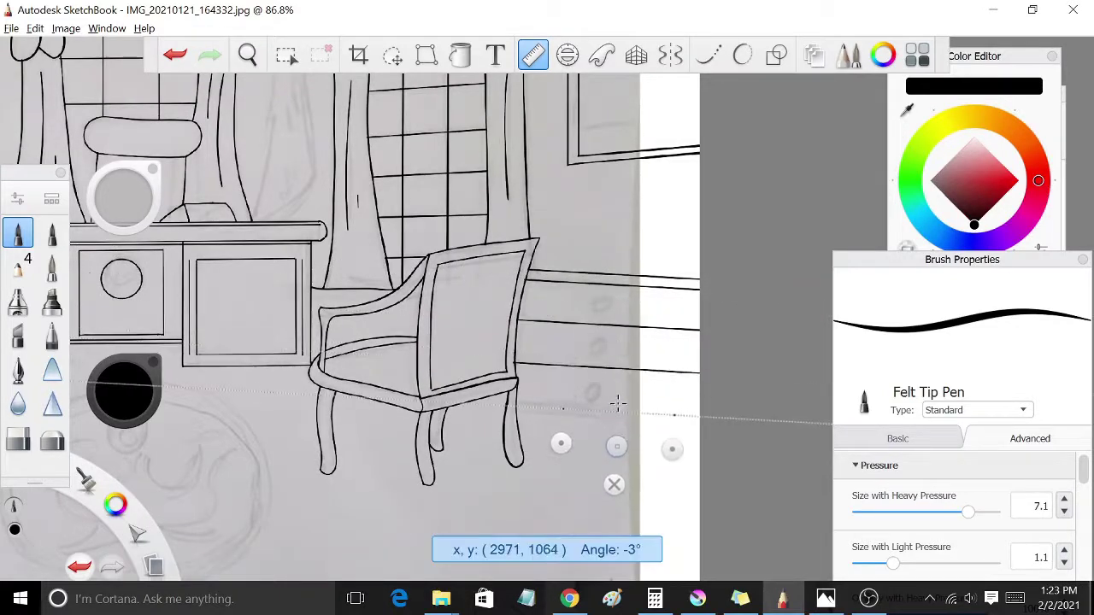
drag(517, 408, 699, 415)
drag(615, 478, 630, 391)
click(532, 54)
Step: Draw small round drawer knobs with the ellipse tool at a thinner 3.6 pen size
click(776, 54)
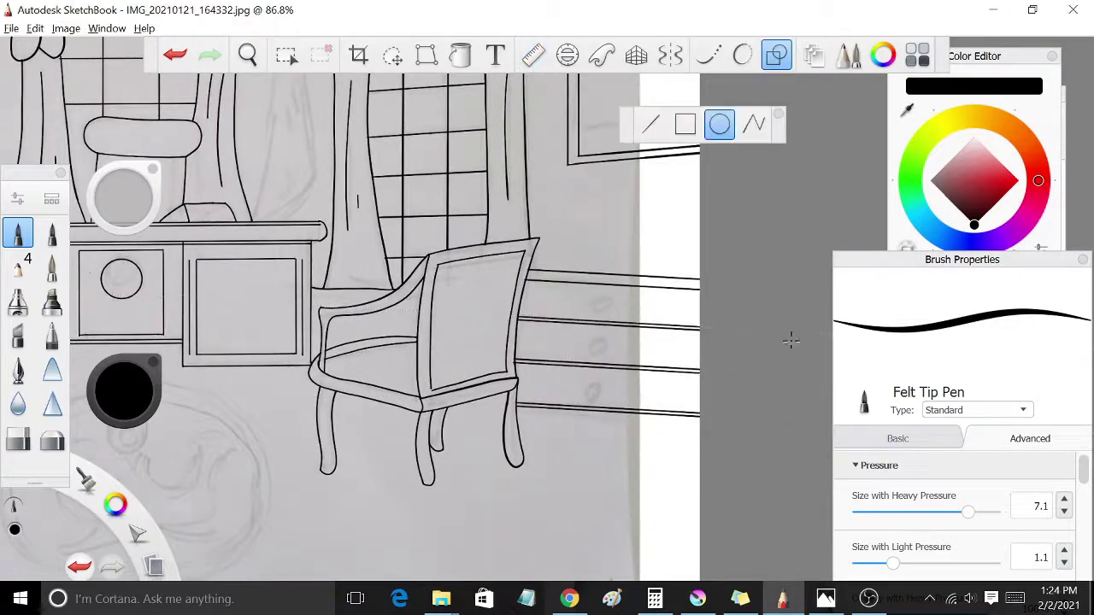
drag(967, 511, 951, 511)
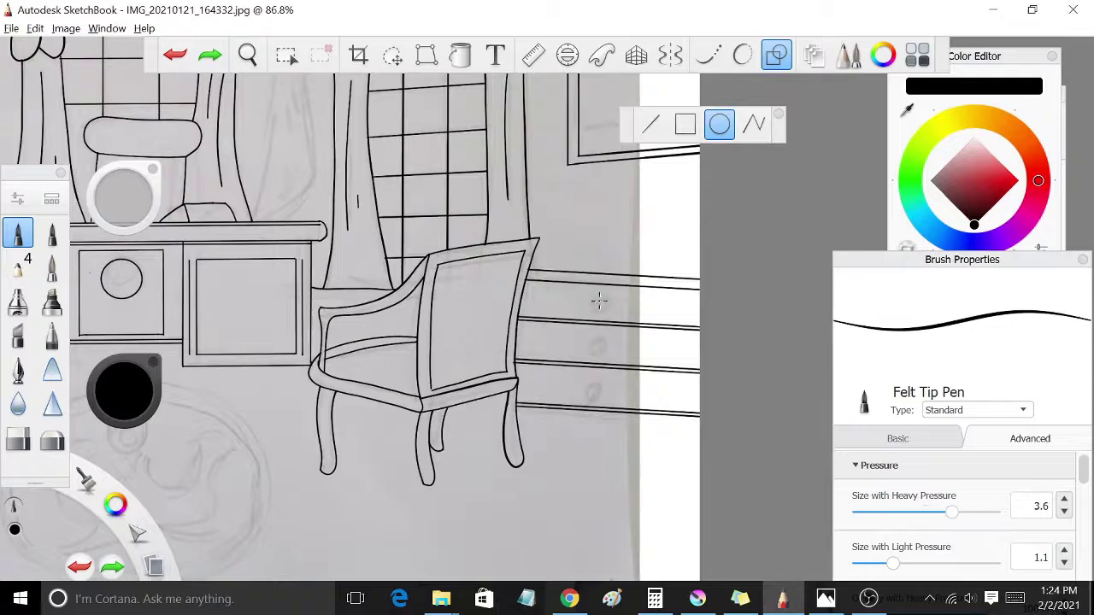
mouse_move(589, 335)
mouse_down()
mouse_move(608, 355)
mouse_move(608, 395)
mouse_up()
drag(951, 511, 967, 511)
Step: Ink the upper fold lines of the left drapes
scroll(333, 259, down, 3)
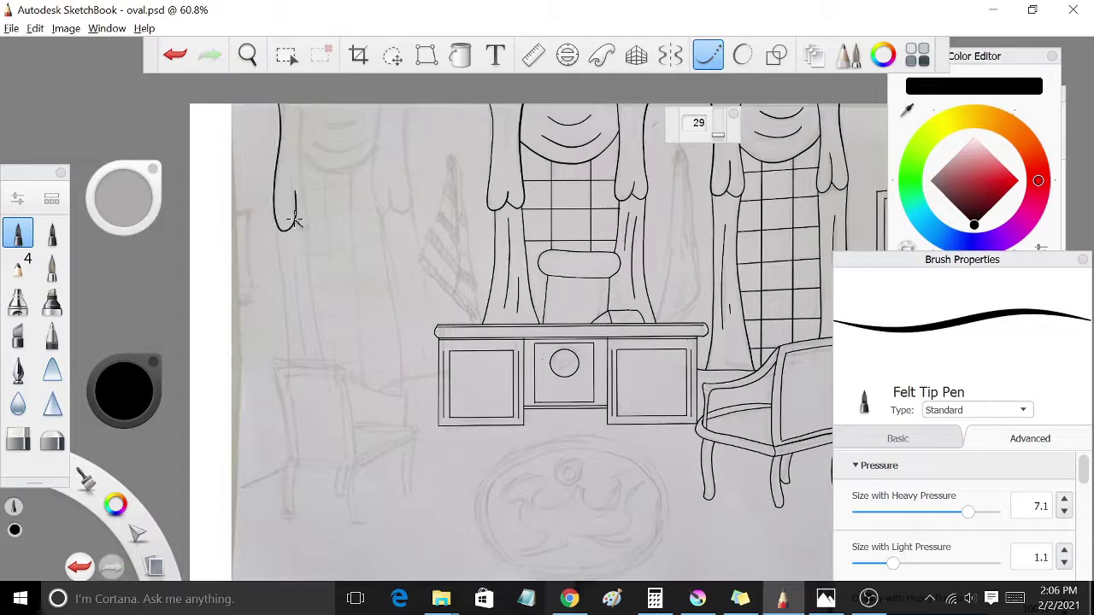
drag(377, 109, 407, 103)
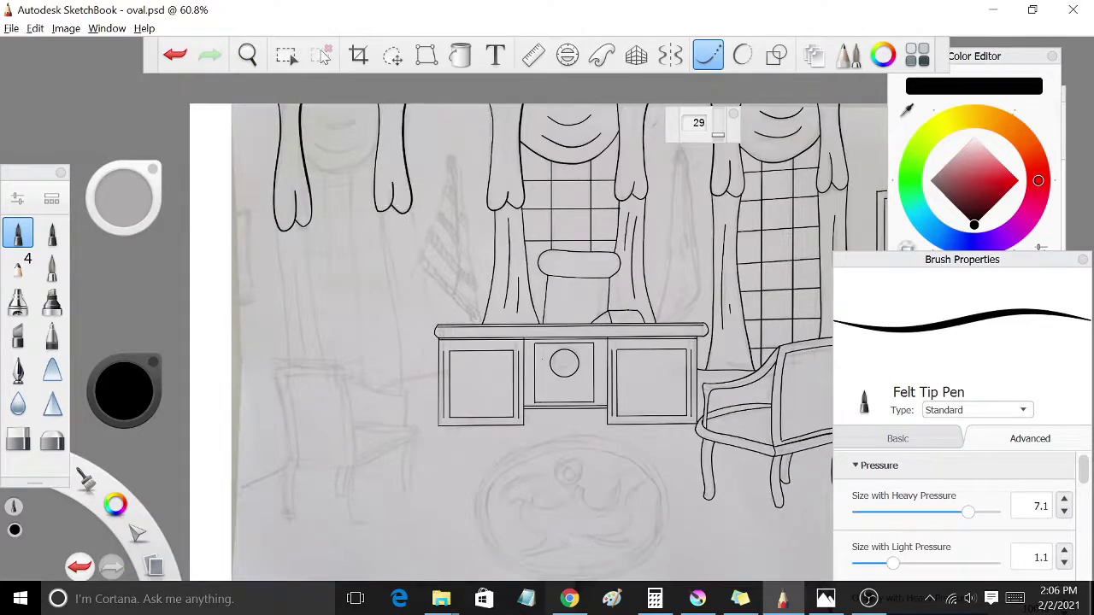
scroll(312, 143, up, 1)
drag(332, 177, 303, 159)
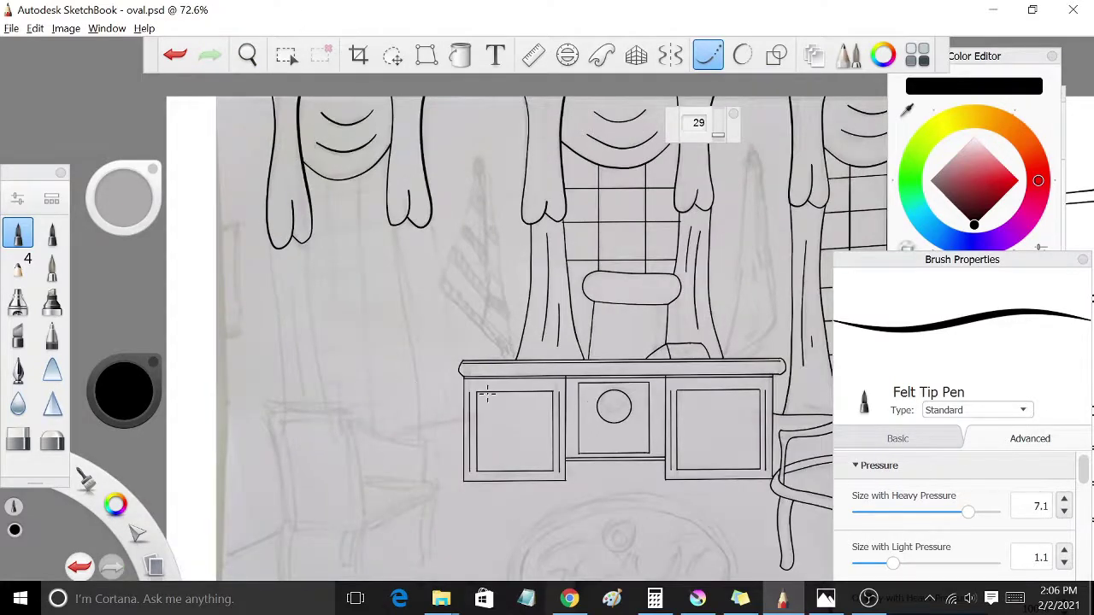
mouse_move(390, 224)
mouse_down()
mouse_move(395, 130)
mouse_move(418, 338)
mouse_up()
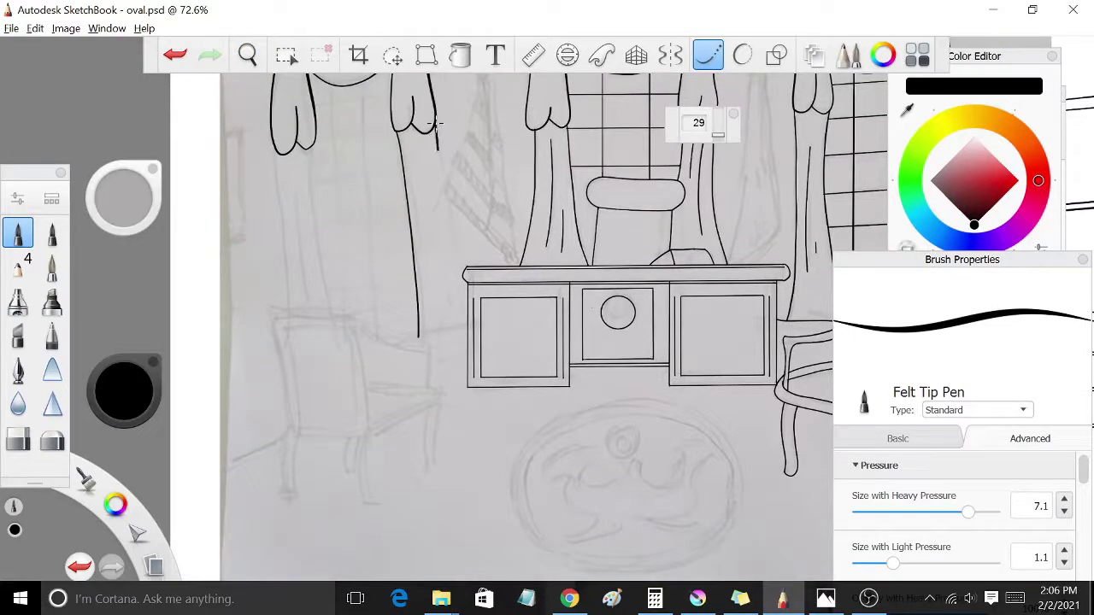
drag(436, 124, 466, 321)
drag(424, 186, 434, 262)
Step: Ink the left drape's edge and folds down to the floor, and add the far-left floor line
drag(309, 140, 329, 318)
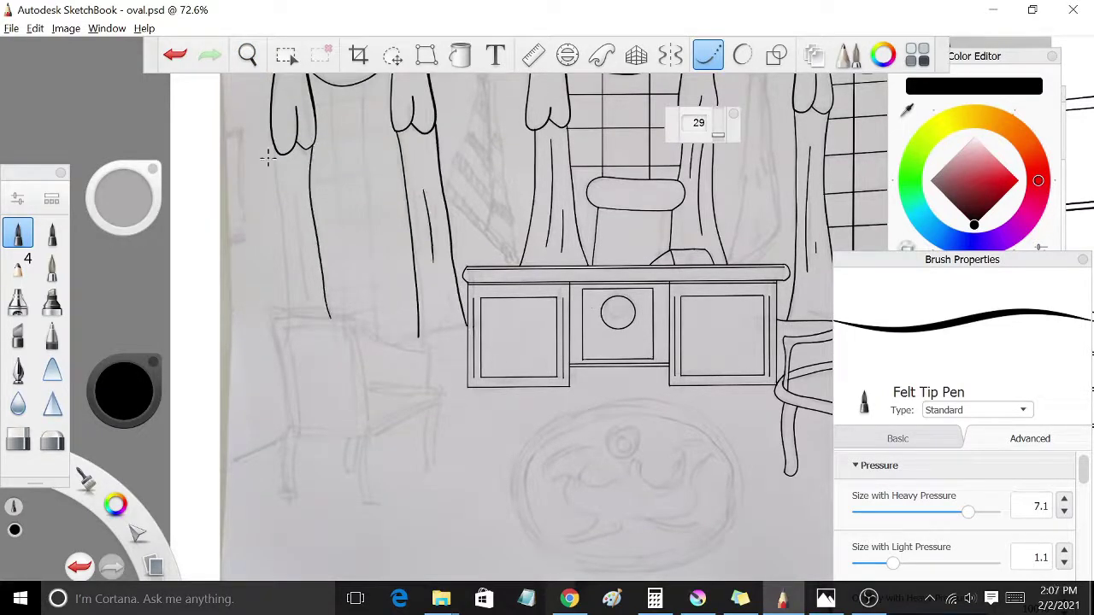
drag(274, 147, 288, 319)
drag(297, 220, 309, 296)
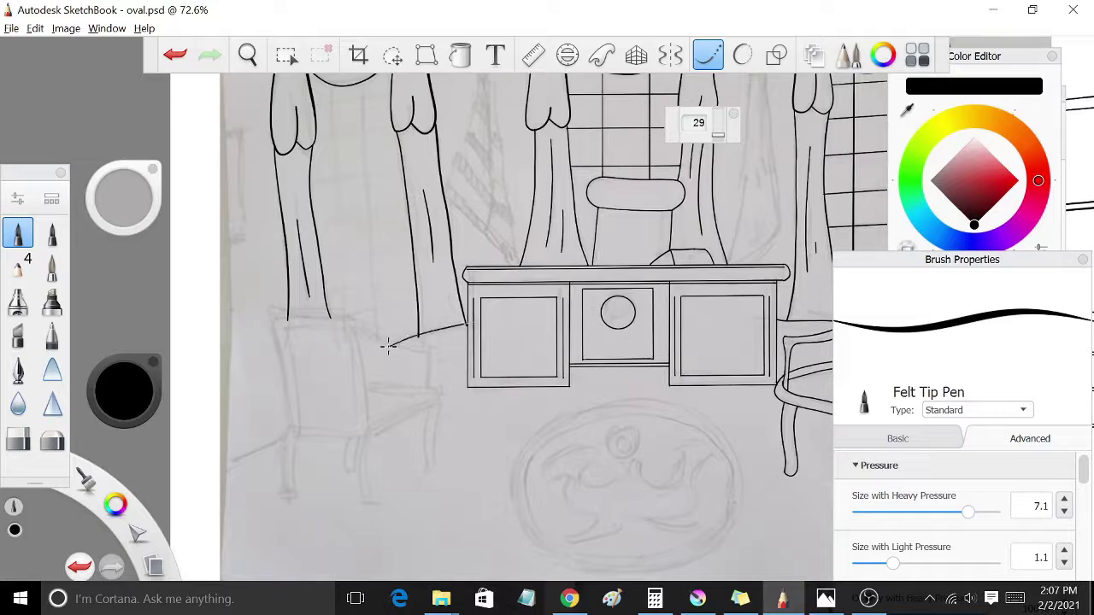
scroll(162, 393, down, 1)
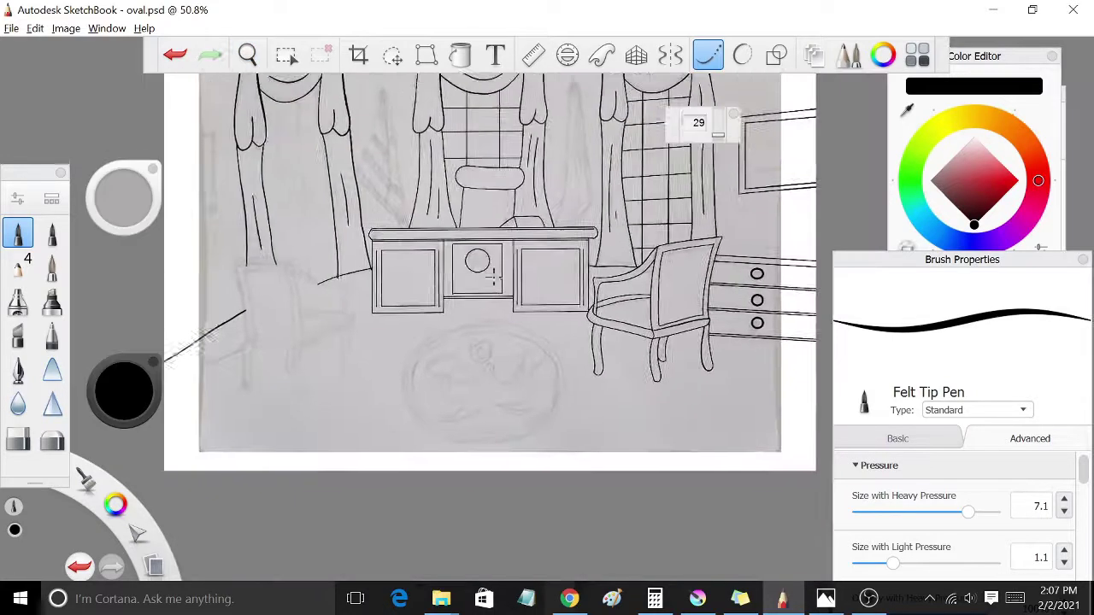
key(ctrl+z)
drag(151, 340, 245, 302)
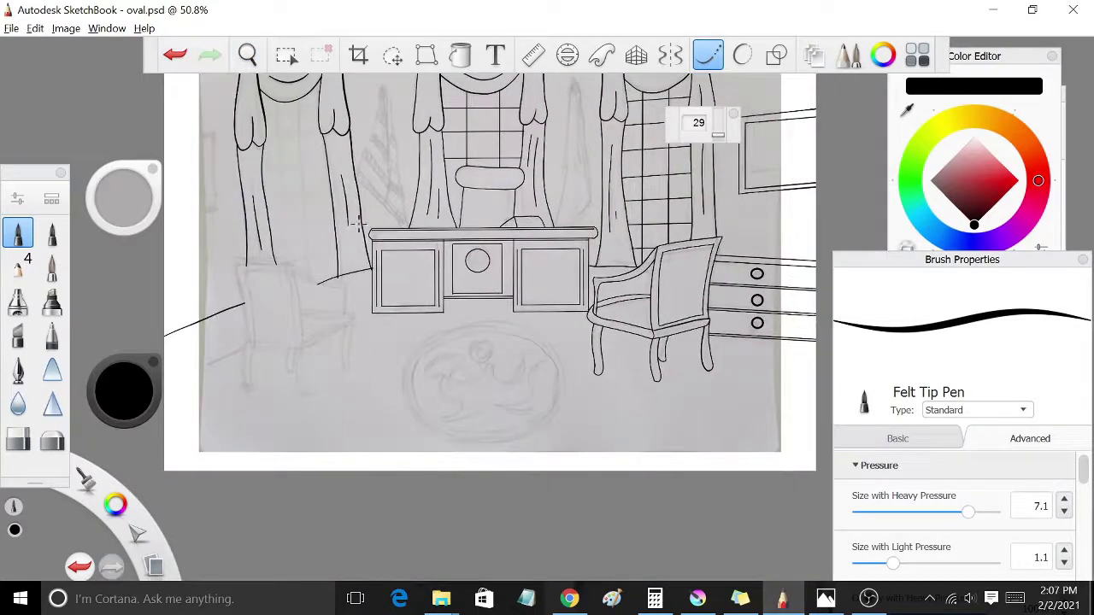
scroll(359, 248, up, 1)
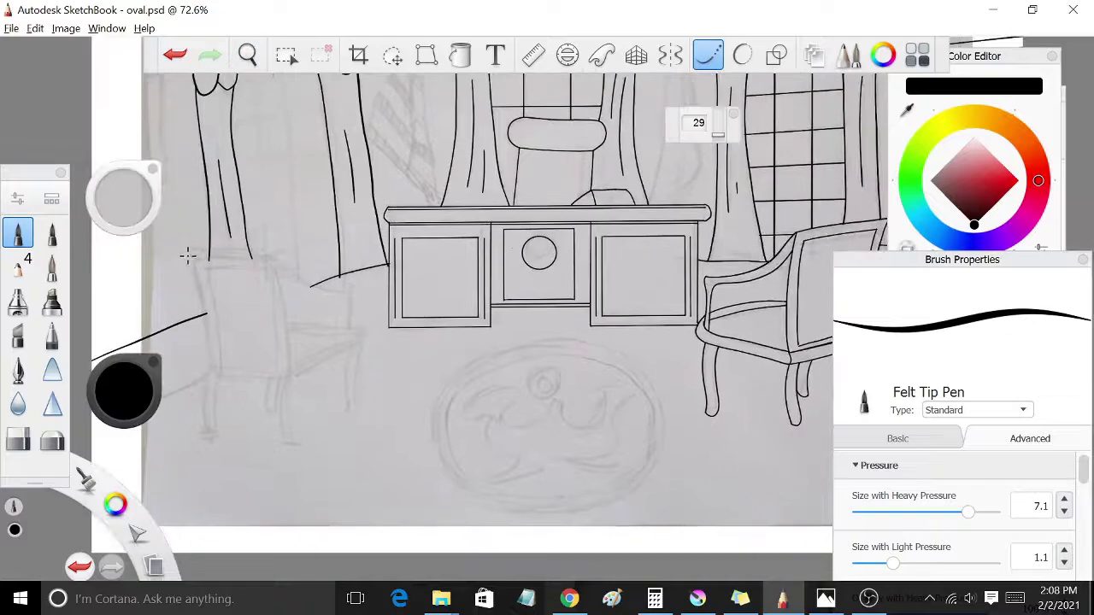
Step: Ink the left armchair's back outline and legs, redoing a misplaced leg stroke
mouse_move(190, 255)
mouse_down()
mouse_move(273, 256)
mouse_move(206, 366)
mouse_up()
drag(289, 374, 275, 260)
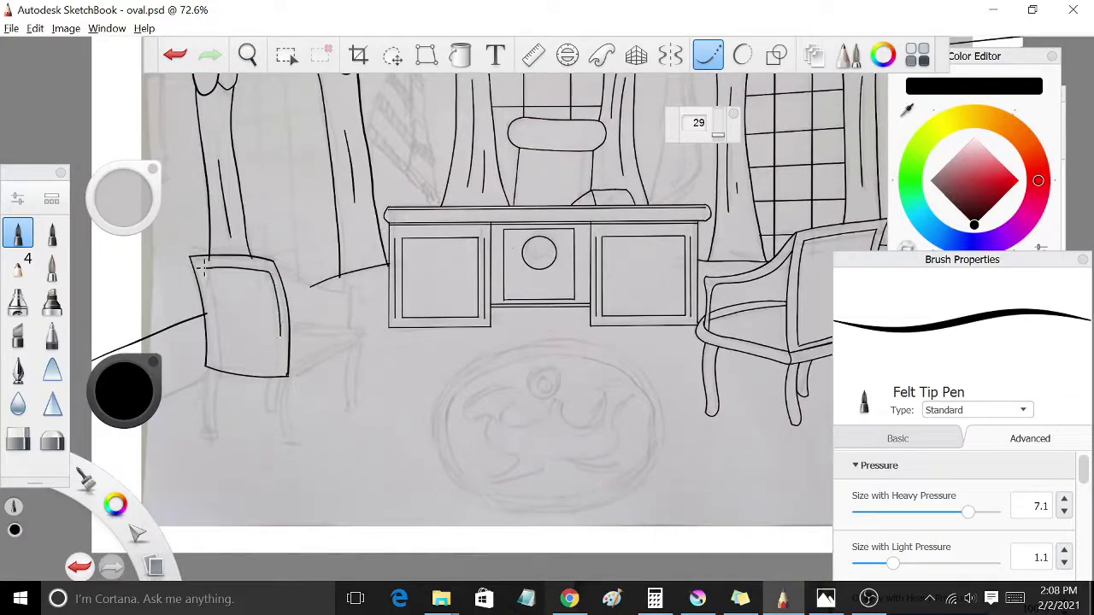
drag(203, 269, 218, 321)
drag(217, 360, 281, 369)
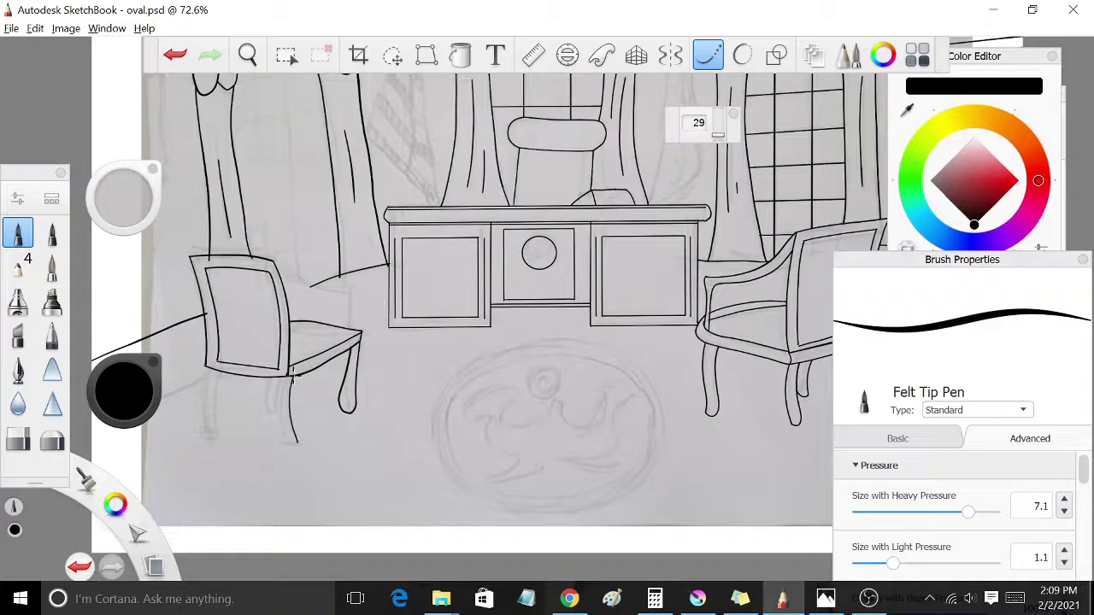
drag(206, 359, 205, 437)
key(ctrl+z)
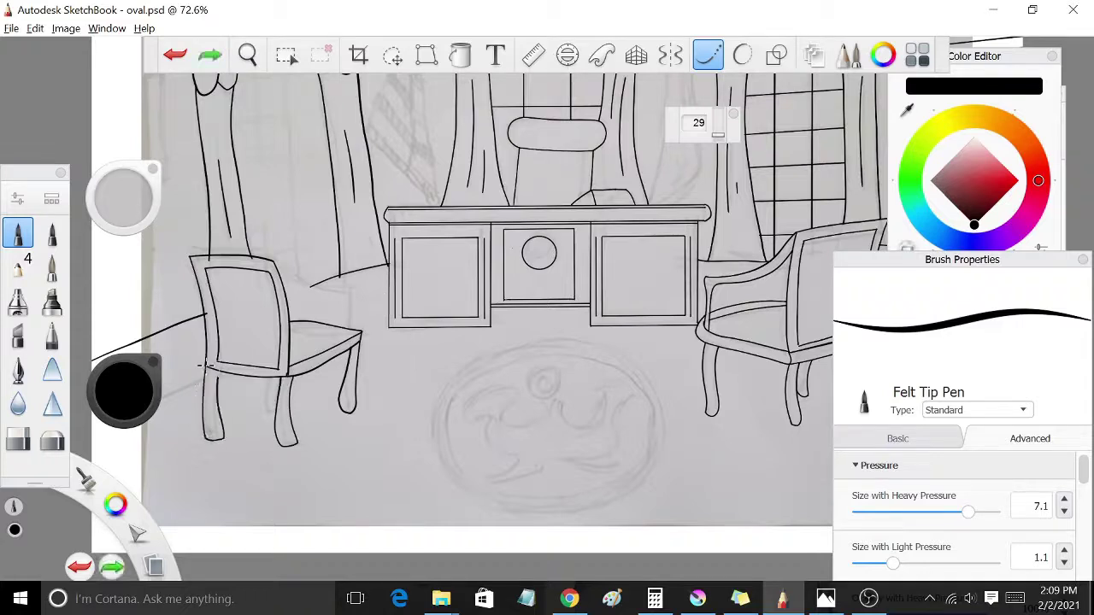
drag(264, 376, 264, 409)
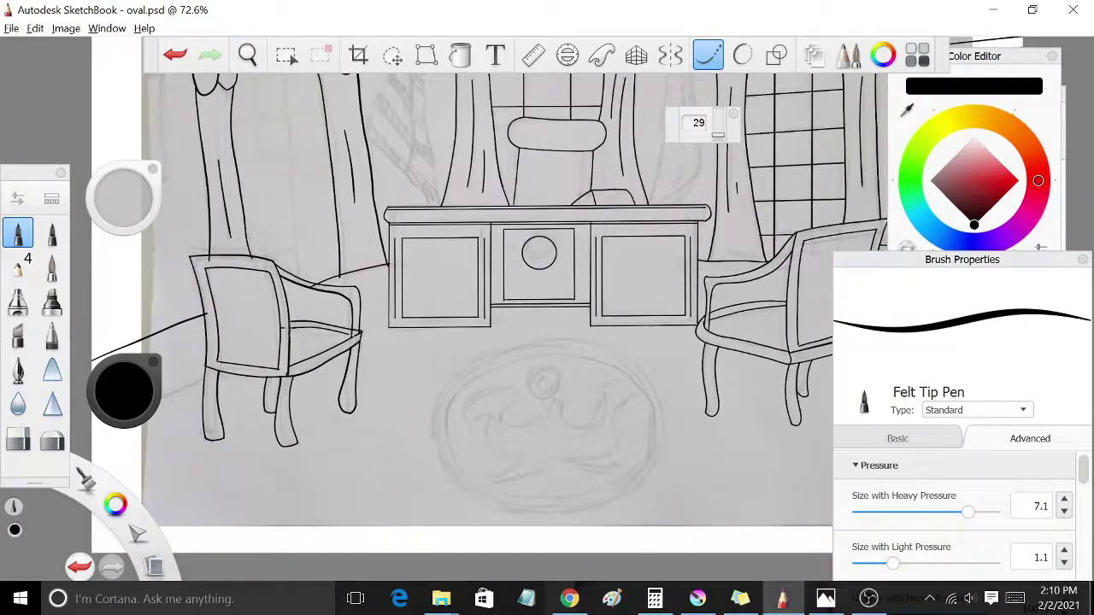
Step: Trim the left armchair's overlapping lines with a size 2 Hard Eraser, then return to the pen
scroll(213, 331, down, 1)
key(e)
scroll(214, 332, up, 5)
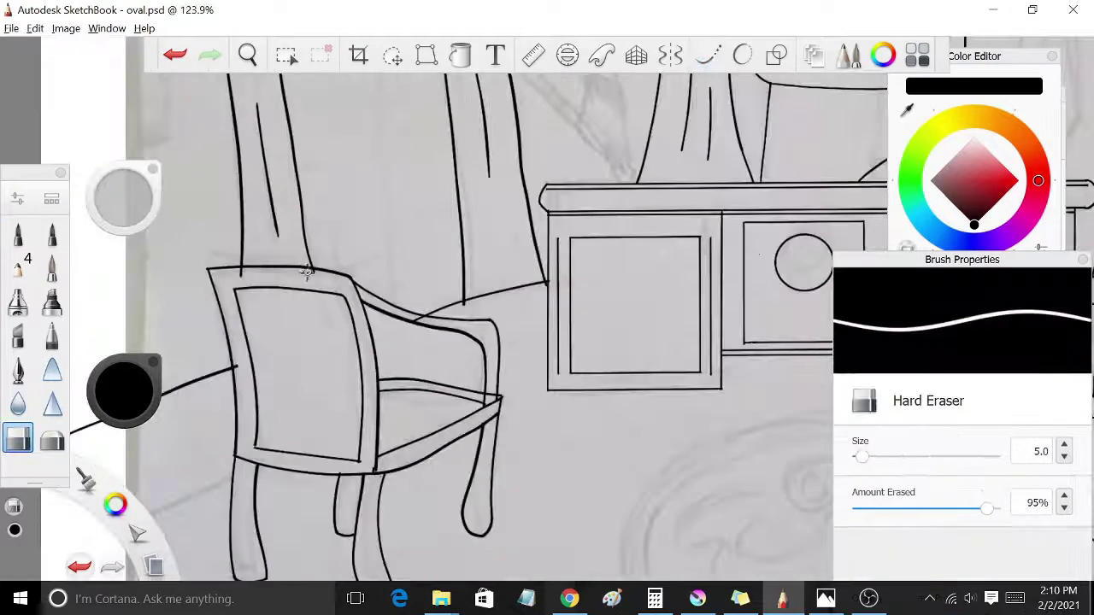
scroll(482, 399, up, 1)
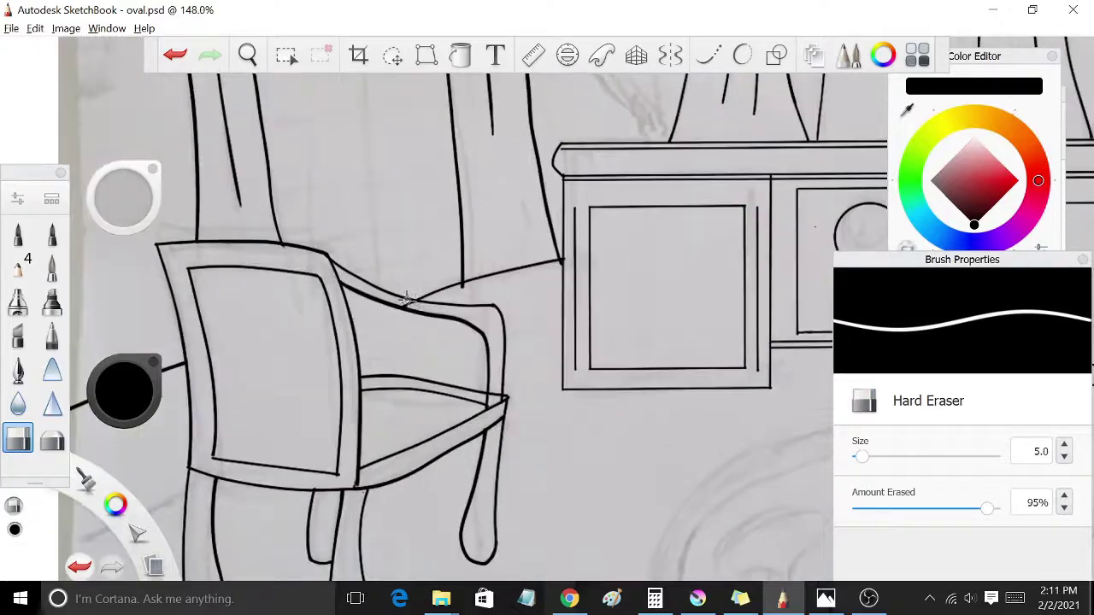
key(bracketleft)
key(bracketleft)
key(bracketleft)
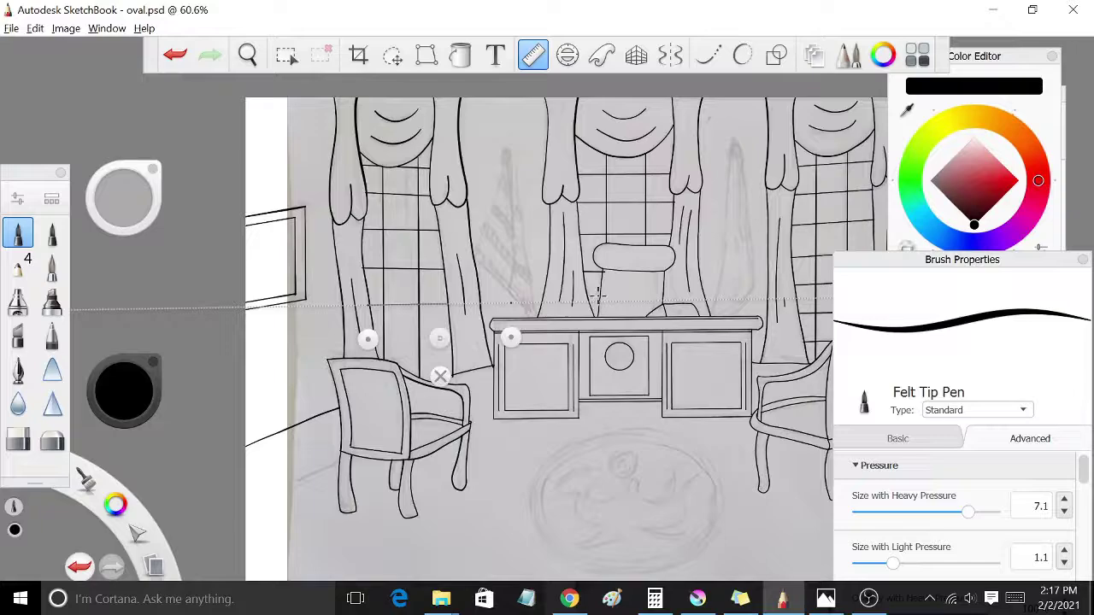
drag(439, 339, 441, 404)
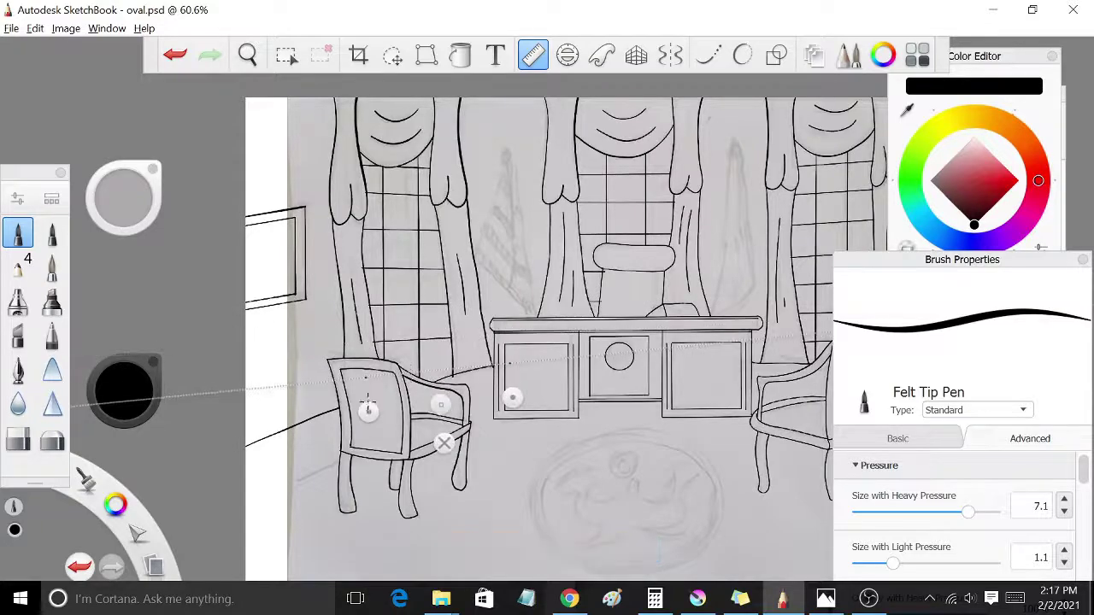
click(445, 442)
scroll(284, 289, down, 5)
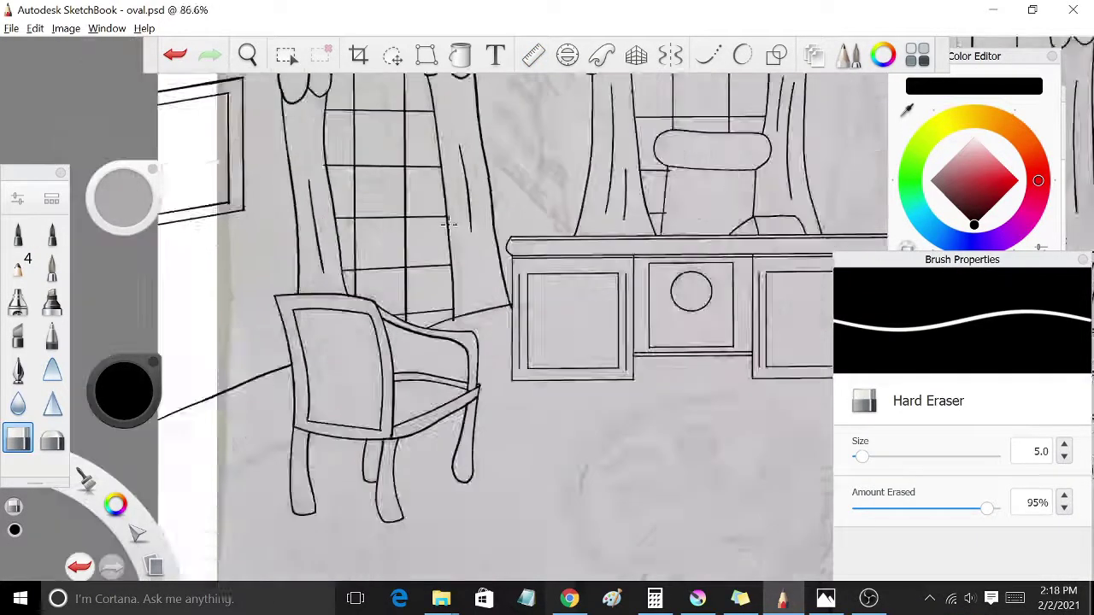
scroll(632, 203, up, 3)
key(e)
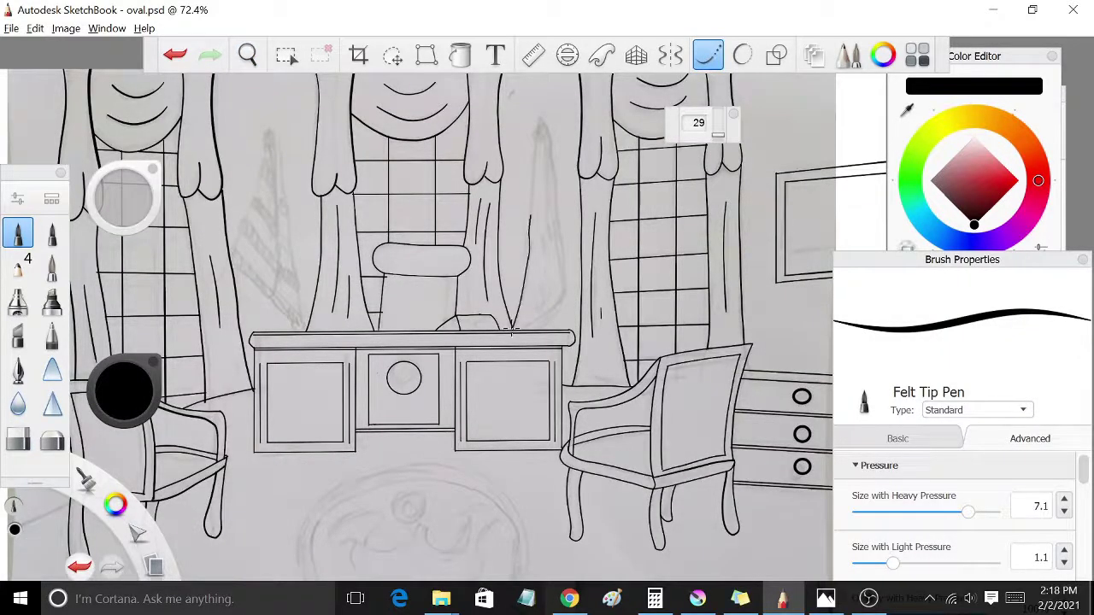
Step: Ink the inner edge of the right curtain
drag(539, 119, 562, 258)
scroll(511, 330, up, 1)
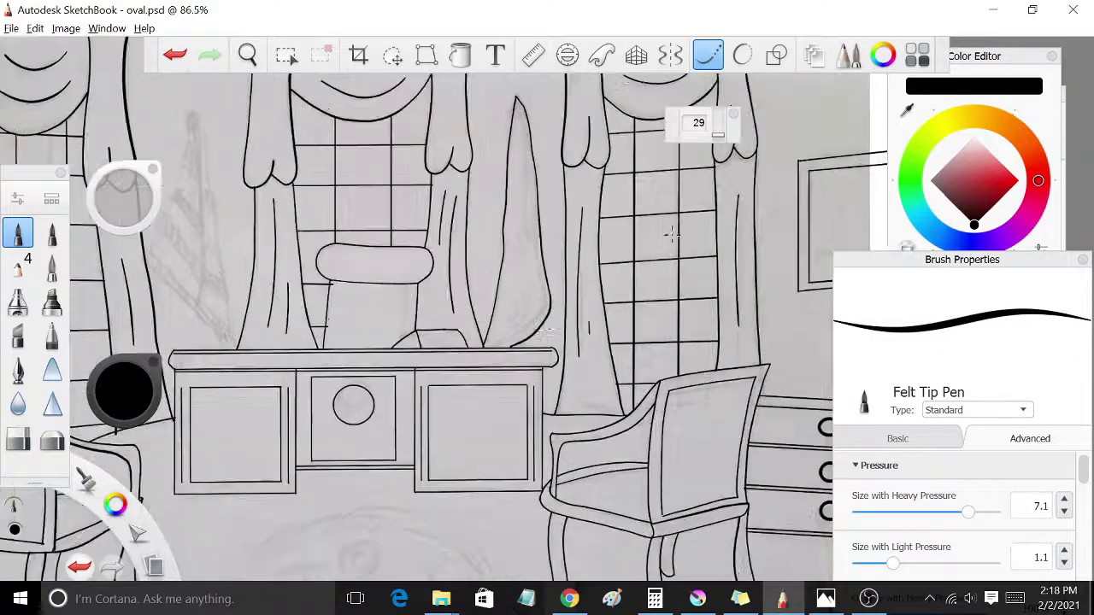
scroll(565, 247, up, 2)
scroll(427, 282, down, 1)
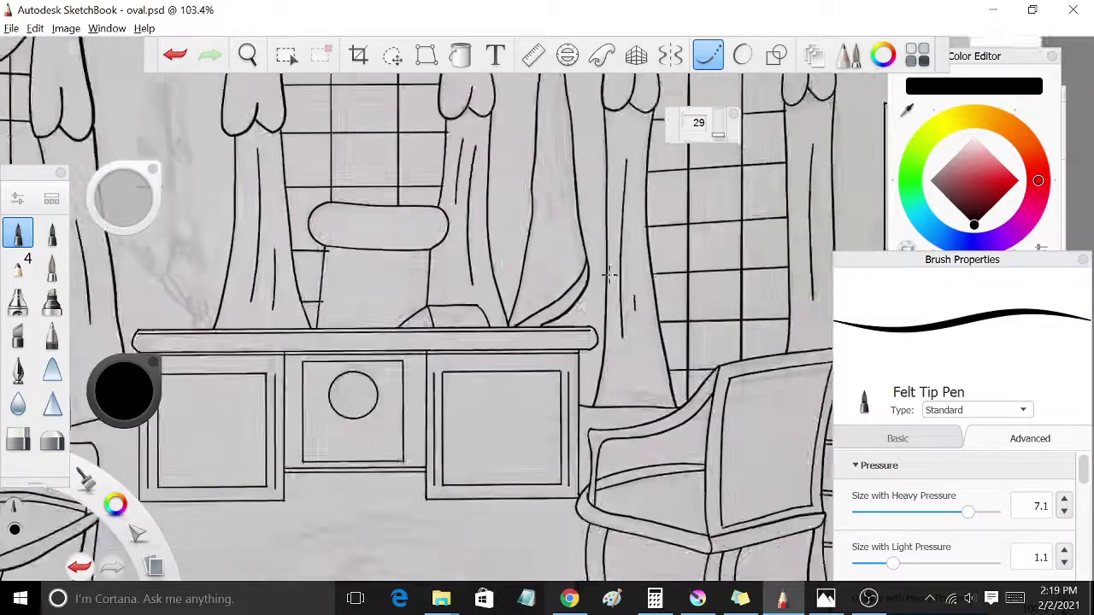
scroll(268, 309, down, 2)
Step: Outline both edges and the tip of the furled flag
drag(280, 276, 233, 386)
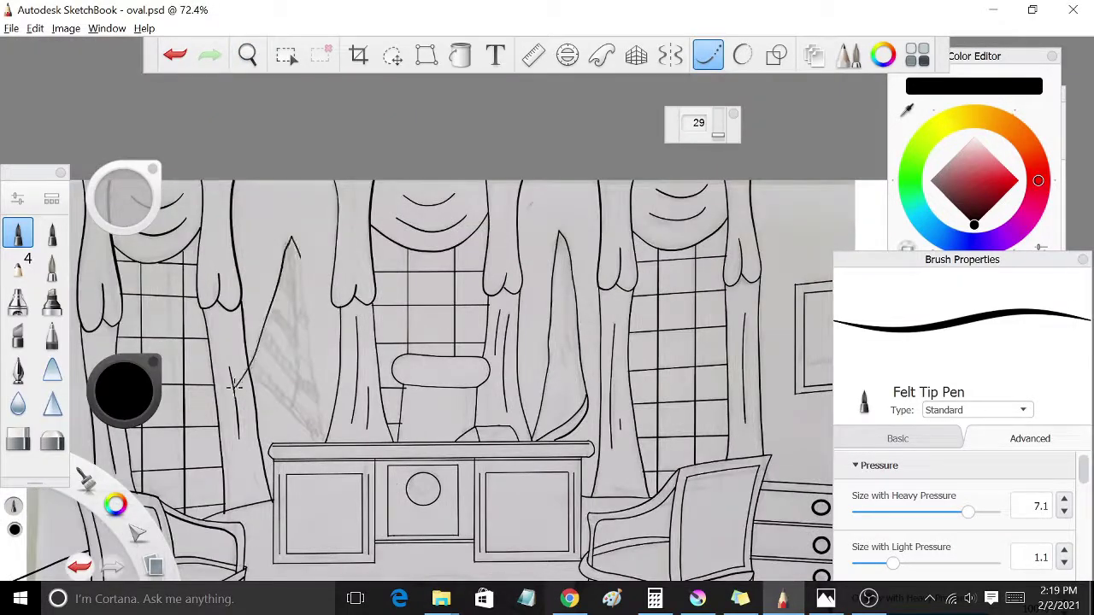
drag(299, 256, 321, 429)
scroll(338, 282, up, 3)
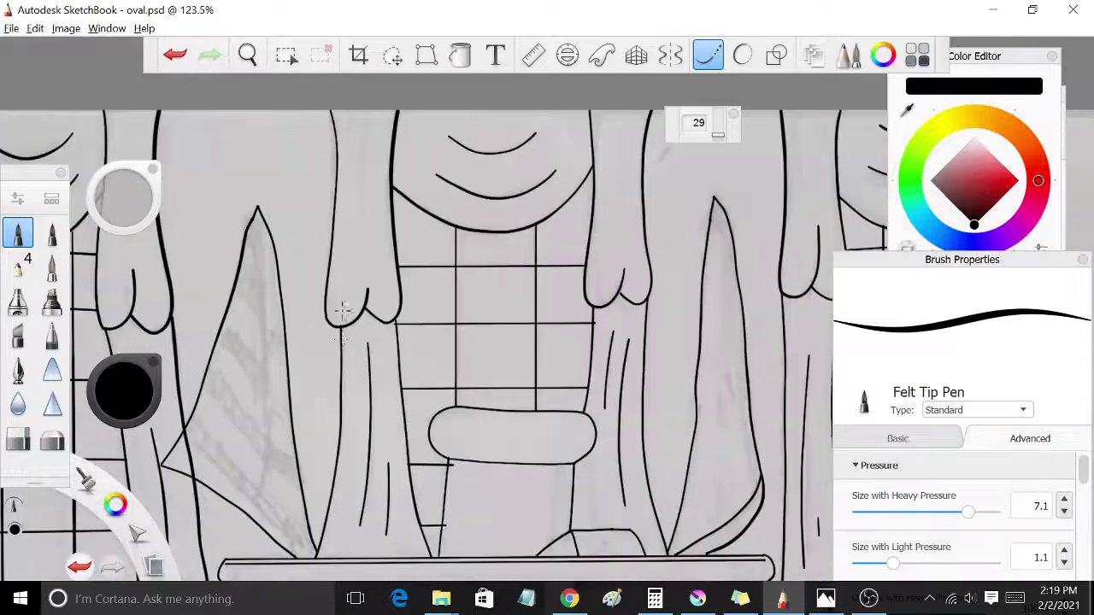
drag(257, 209, 261, 248)
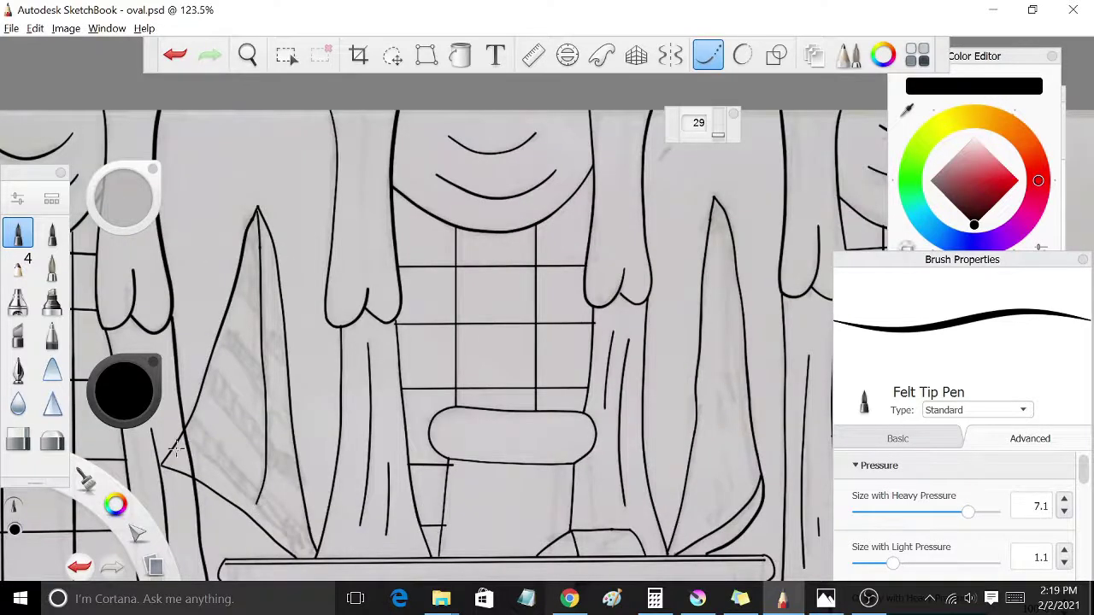
Step: Hatch diagonal stripes up the furled flag and extend its lower edge
mouse_move(183, 425)
mouse_down()
mouse_move(254, 503)
mouse_move(267, 492)
mouse_up()
mouse_move(201, 388)
mouse_down()
mouse_move(351, 305)
mouse_move(414, 380)
mouse_up()
drag(352, 275, 415, 350)
mouse_move(362, 257)
mouse_down()
mouse_move(416, 318)
mouse_move(416, 289)
mouse_up()
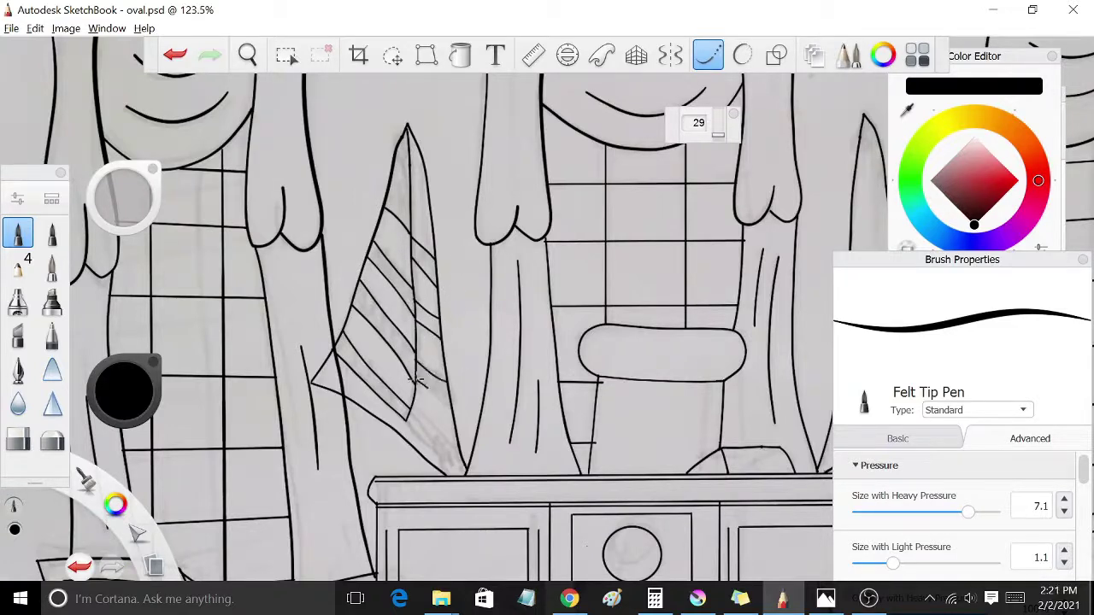
drag(445, 453, 408, 419)
Step: Tidy the flag's stripes with the eraser, then return to the pen
key(e)
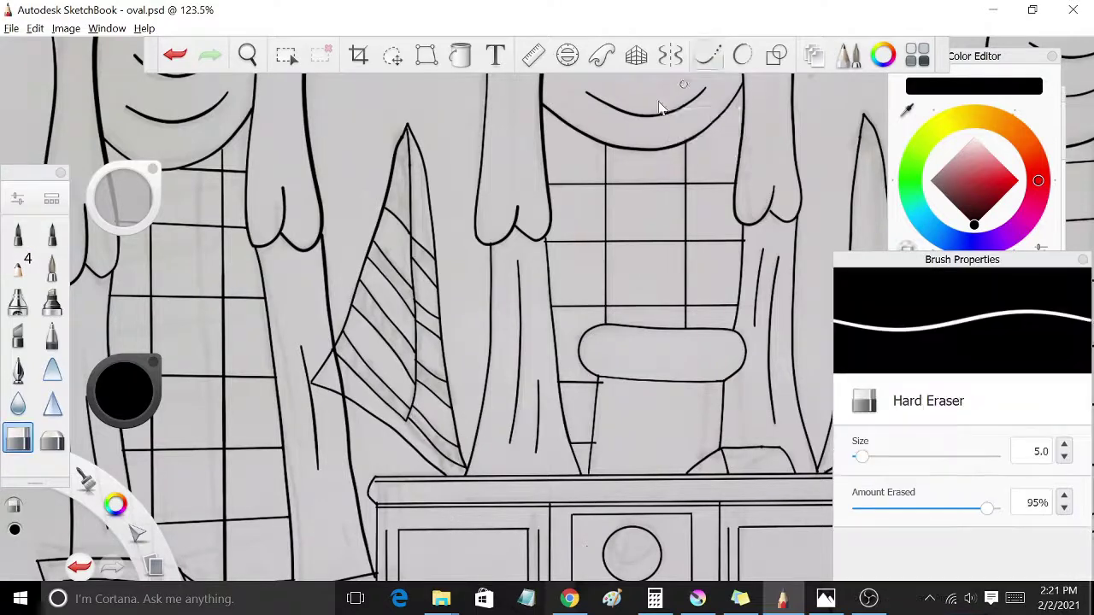
scroll(342, 367, up, 3)
key(bracketleft)
key(bracketleft)
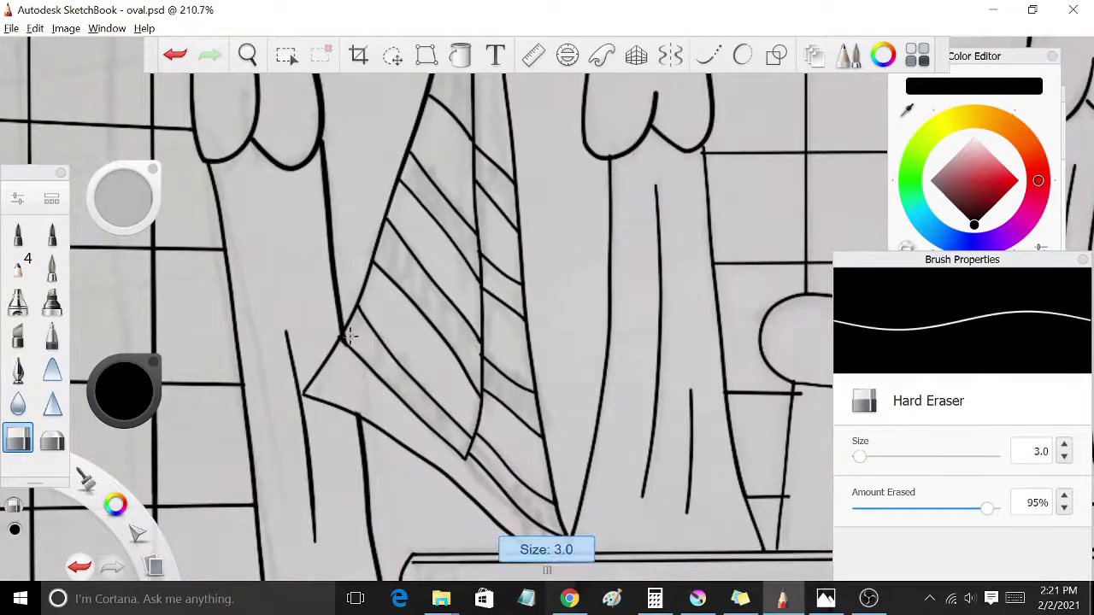
scroll(466, 371, down, 3)
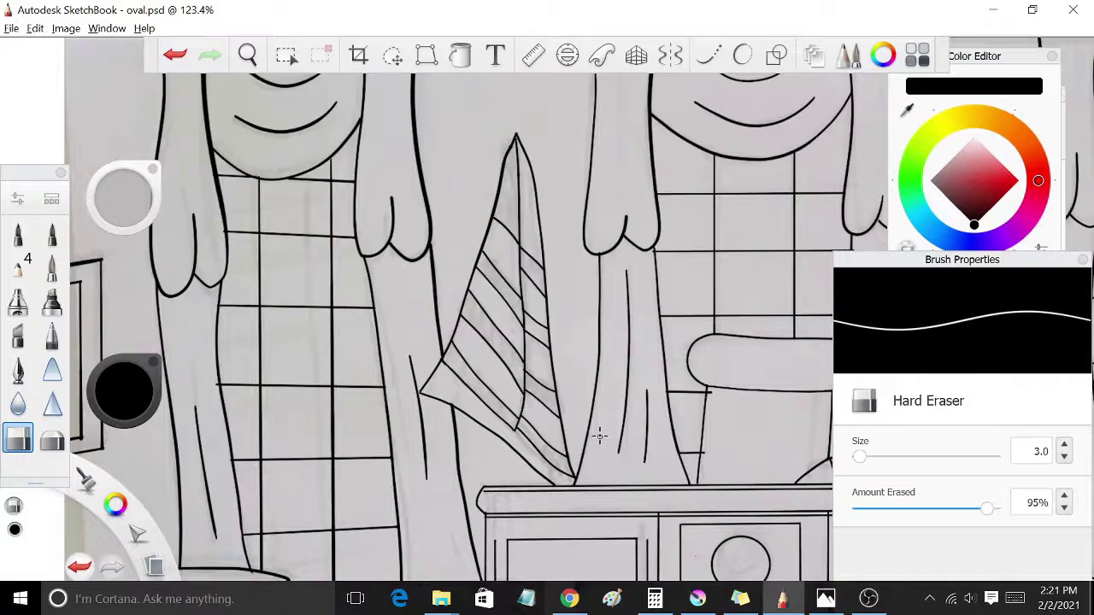
key(e)
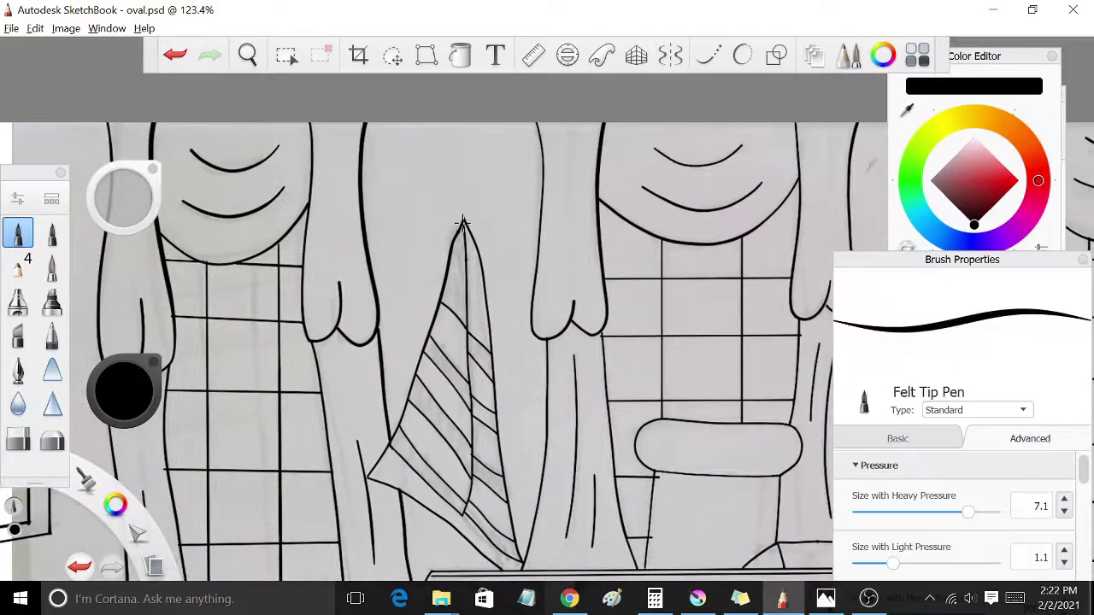
Step: Erase stray lines near the desk and return to inking with the pen
scroll(675, 114, down, 1)
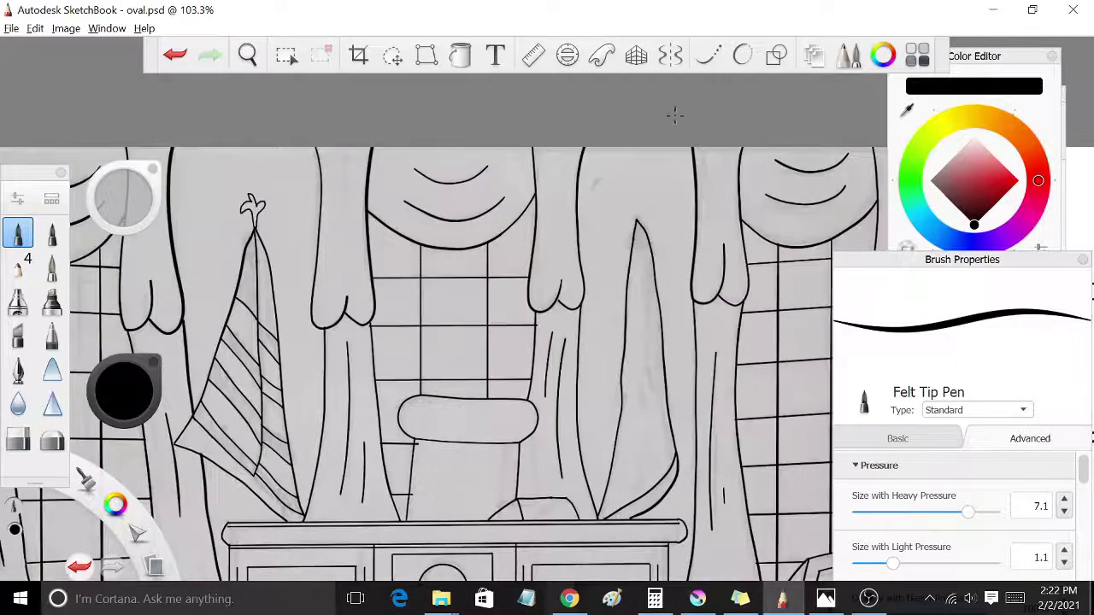
scroll(628, 415, up, 1)
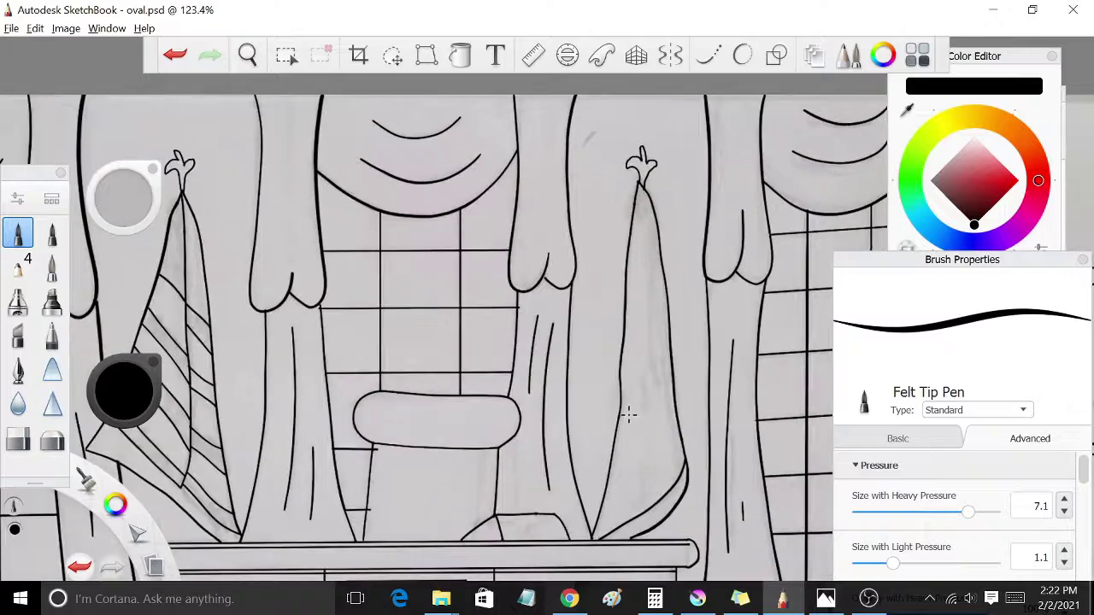
scroll(628, 427, down, 3)
scroll(494, 329, up, 3)
key(e)
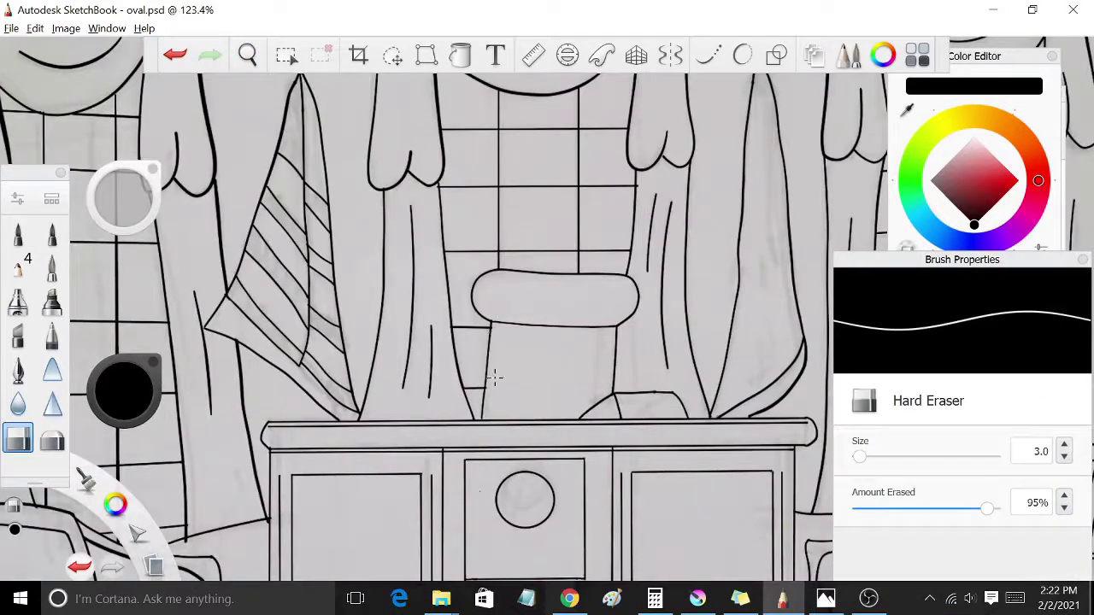
scroll(494, 377, down, 2)
scroll(494, 377, down, 2)
scroll(494, 376, up, 4)
key(e)
scroll(694, 498, down, 4)
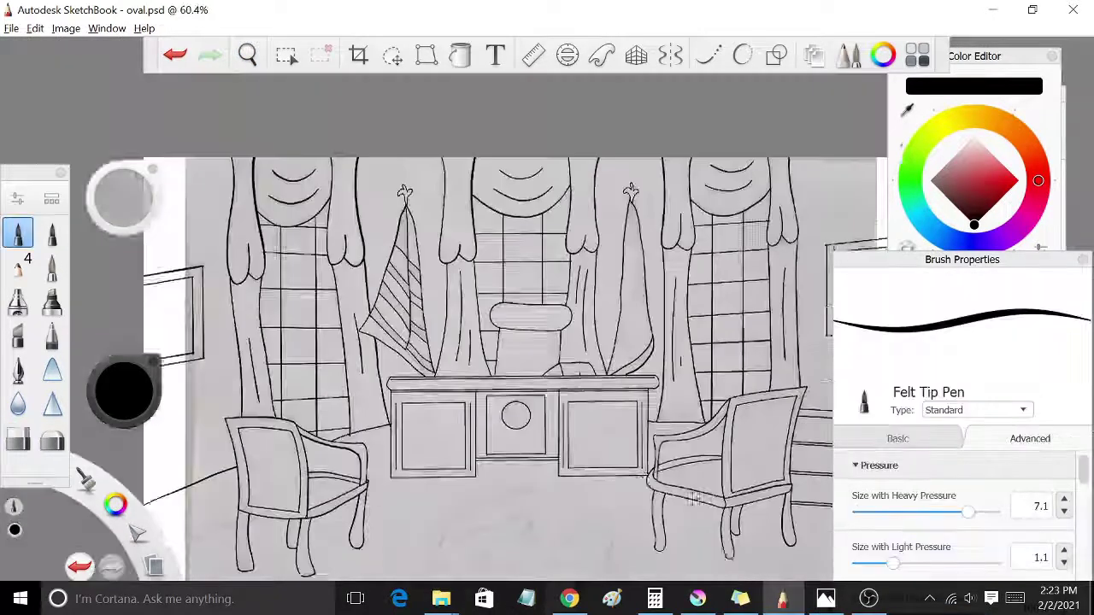
scroll(664, 347, down, 3)
Step: Draw the rug's double oval with the Ellipse tool, heavy-pressure size thinned to 1.8
scroll(627, 395, up, 1)
key(o)
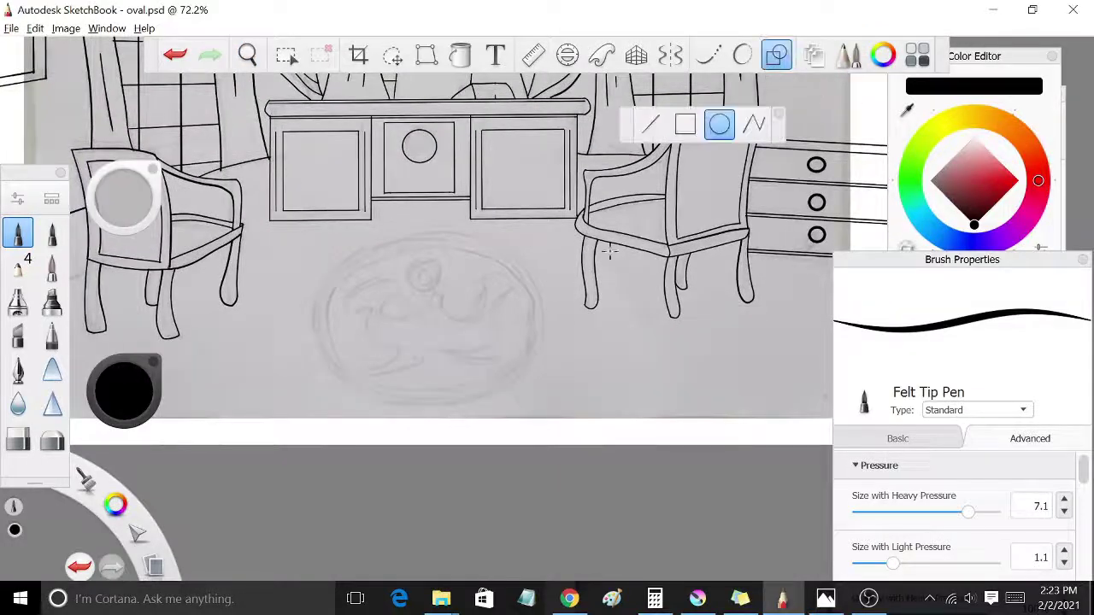
drag(967, 511, 915, 511)
drag(419, 308, 523, 386)
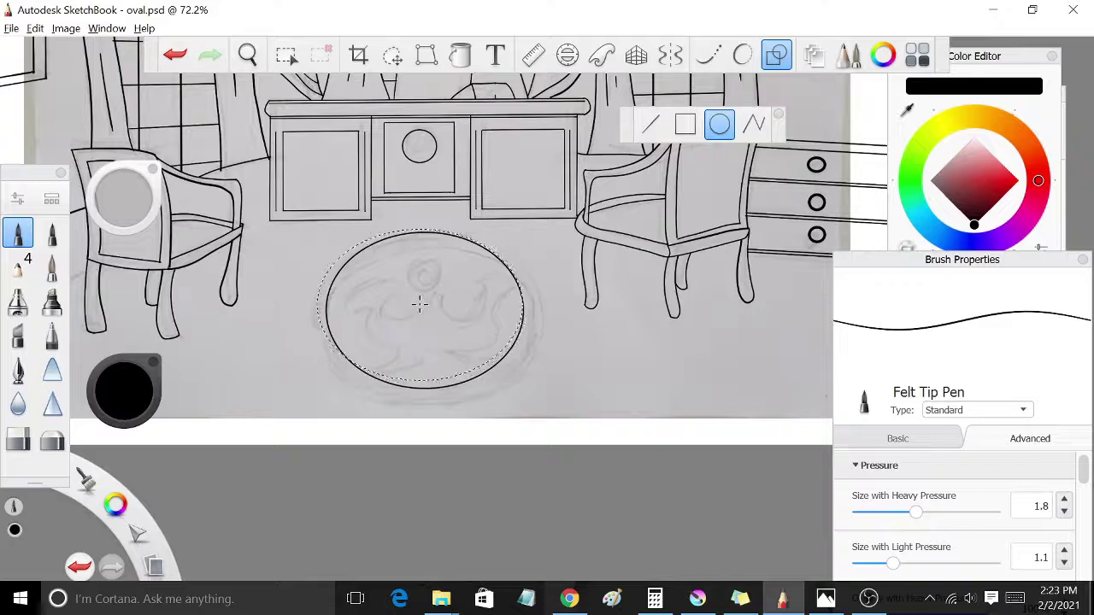
key(ctrl+z)
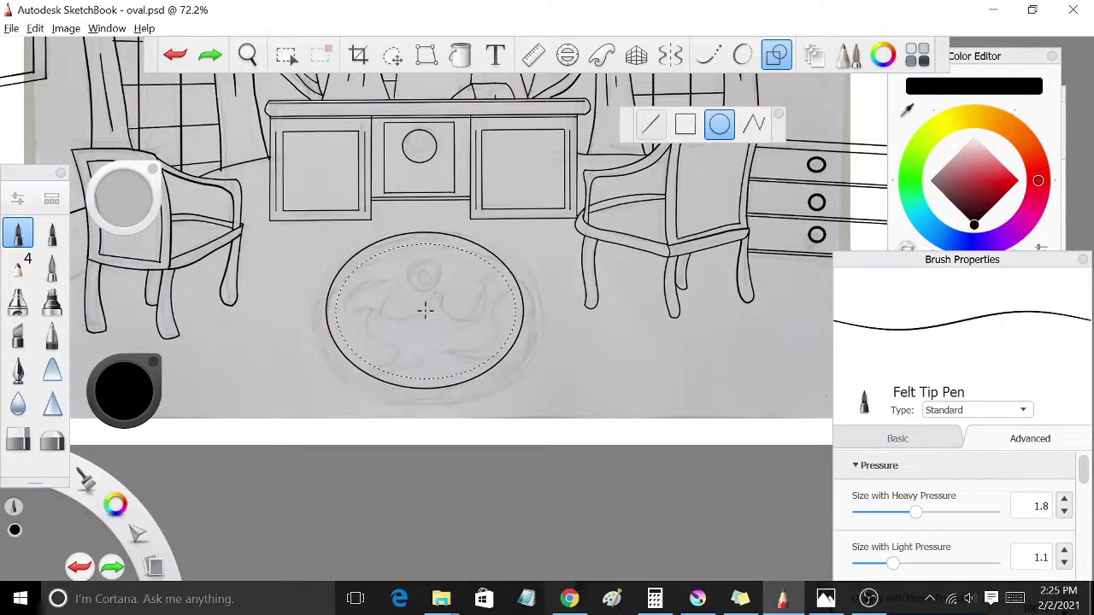
drag(423, 309, 523, 388)
Step: Add the small ring at the oval's top and begin the wavy emblem outline
drag(420, 270, 443, 288)
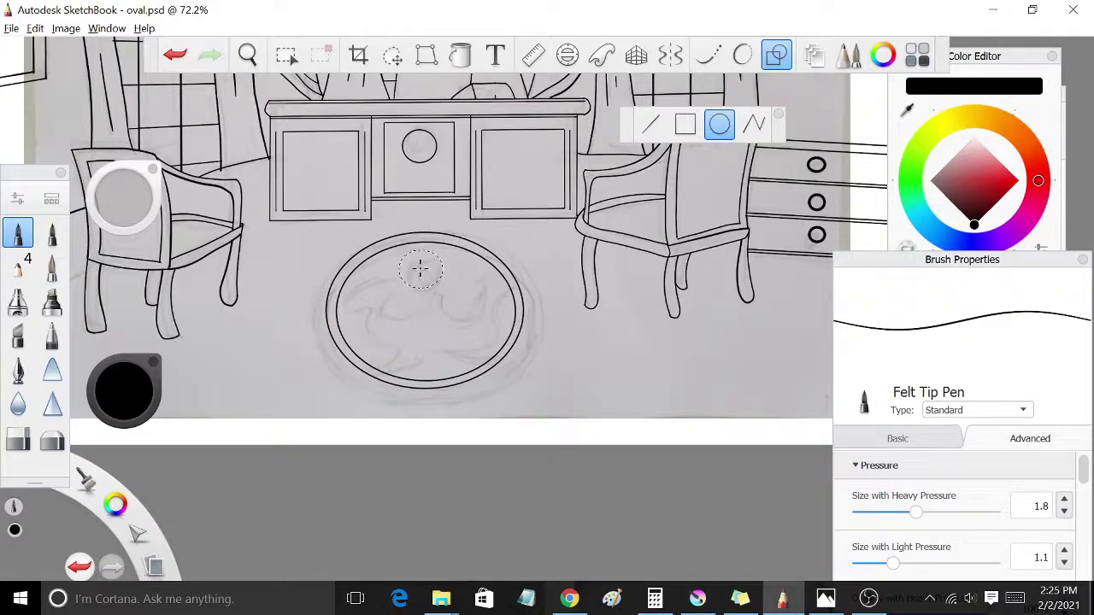
scroll(398, 339, up, 1)
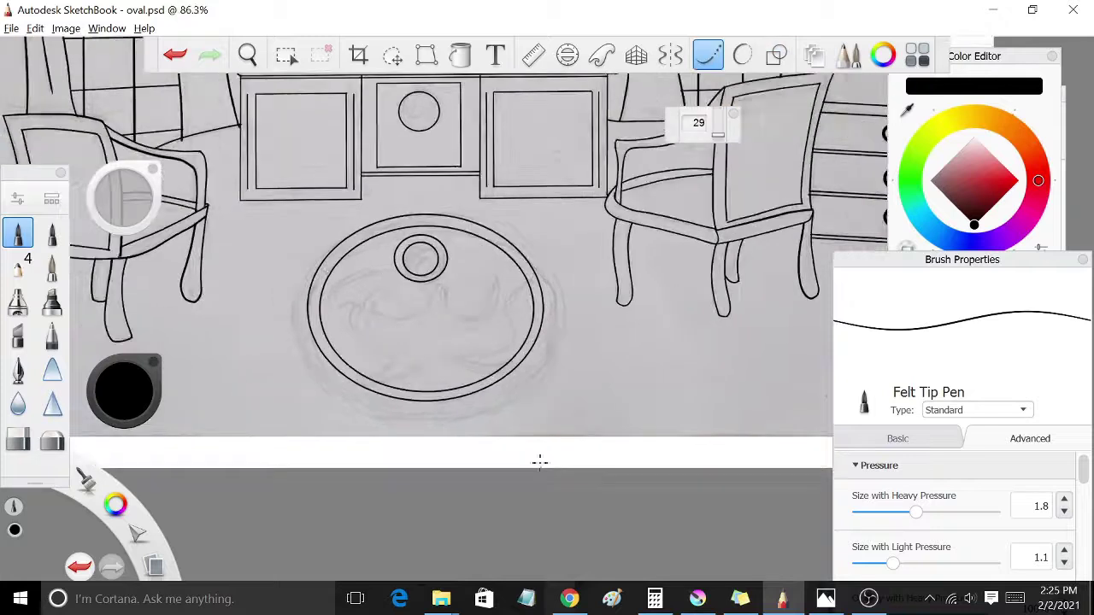
drag(329, 299, 387, 308)
key(ctrl+z)
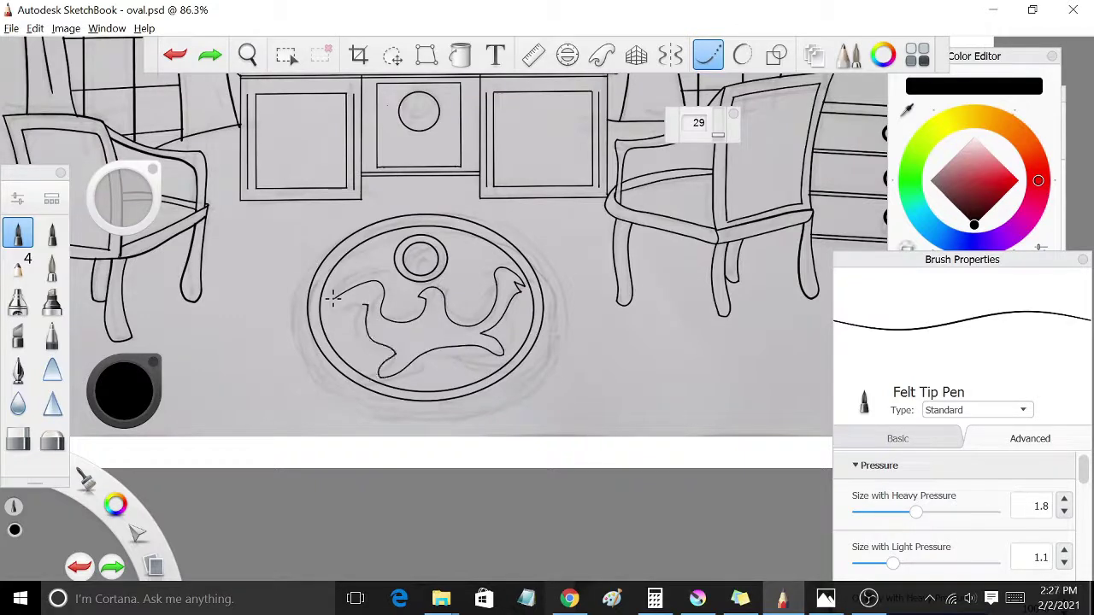
drag(335, 298, 331, 300)
Step: Try a small centre rectangle with the Rectangle shape tool, then undo it
click(777, 55)
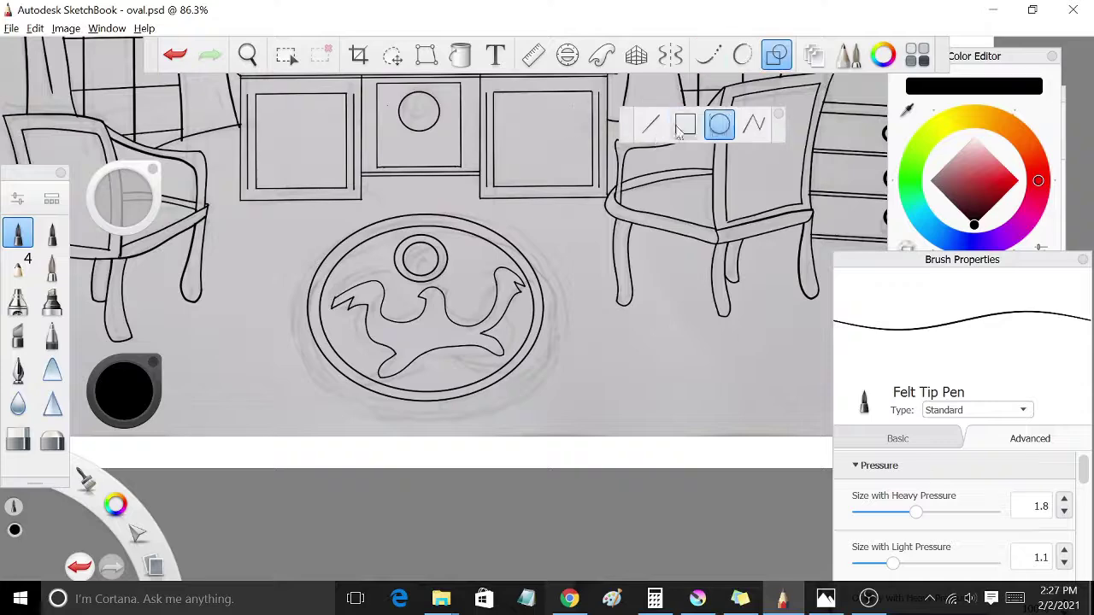
click(686, 125)
drag(415, 326, 453, 345)
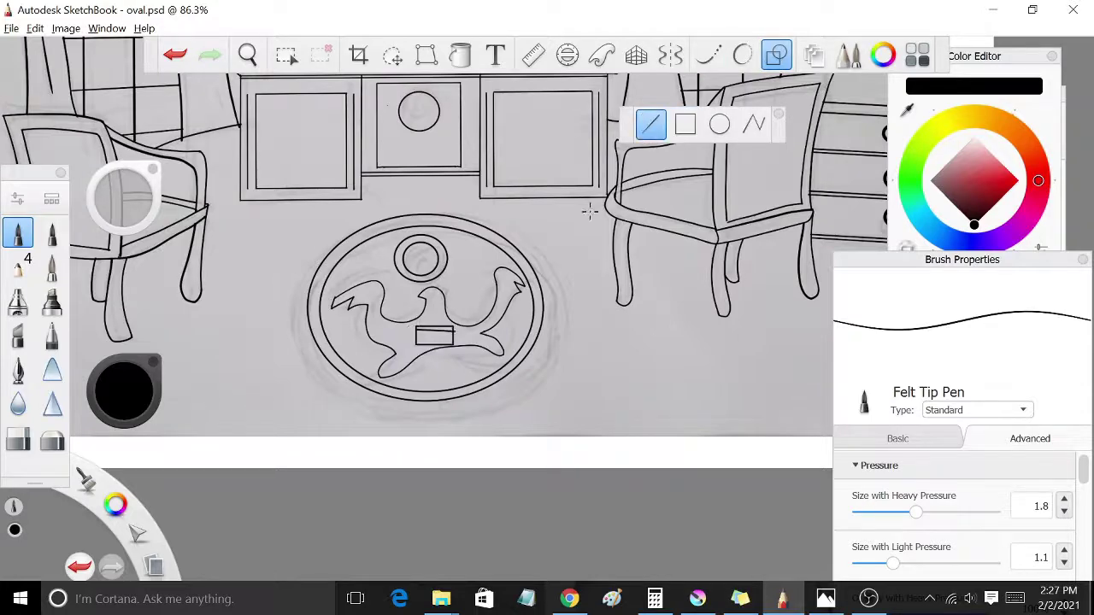
scroll(534, 354, up, 2)
key(ctrl+z)
Step: Rework the emblem's right end, extending its lower line to meet the right shape
key(e)
scroll(365, 369, up, 1)
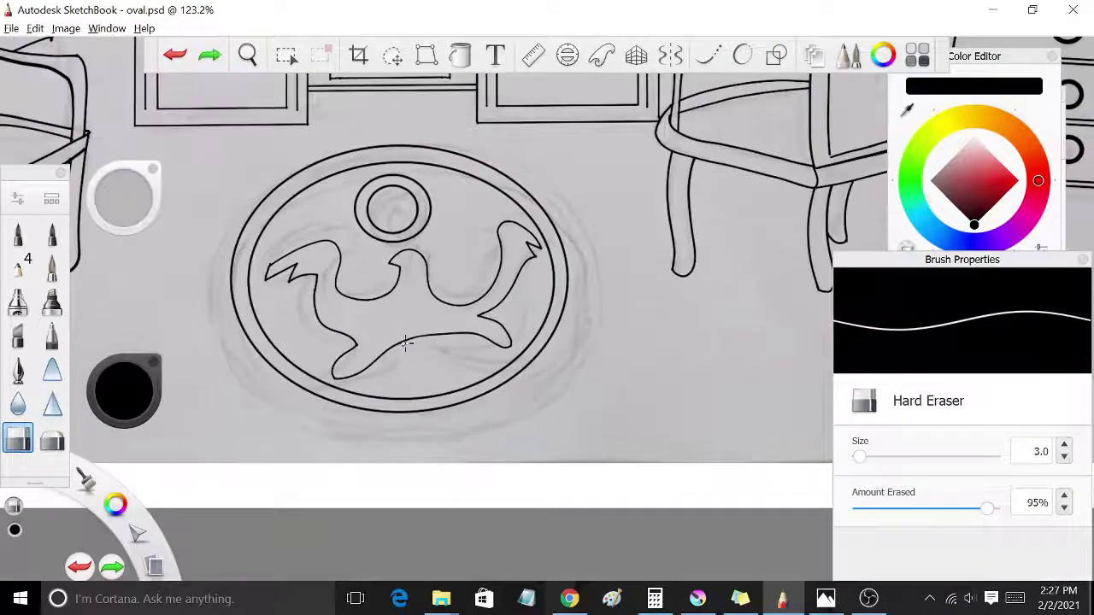
drag(472, 335, 495, 350)
key(e)
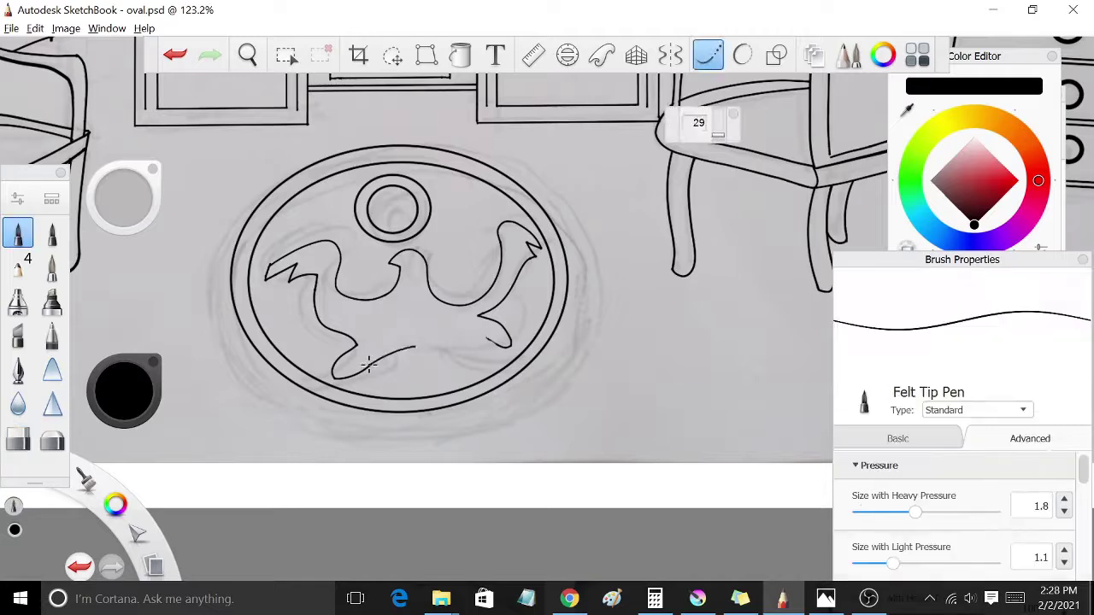
drag(415, 348, 508, 354)
key(e)
scroll(478, 321, up, 1)
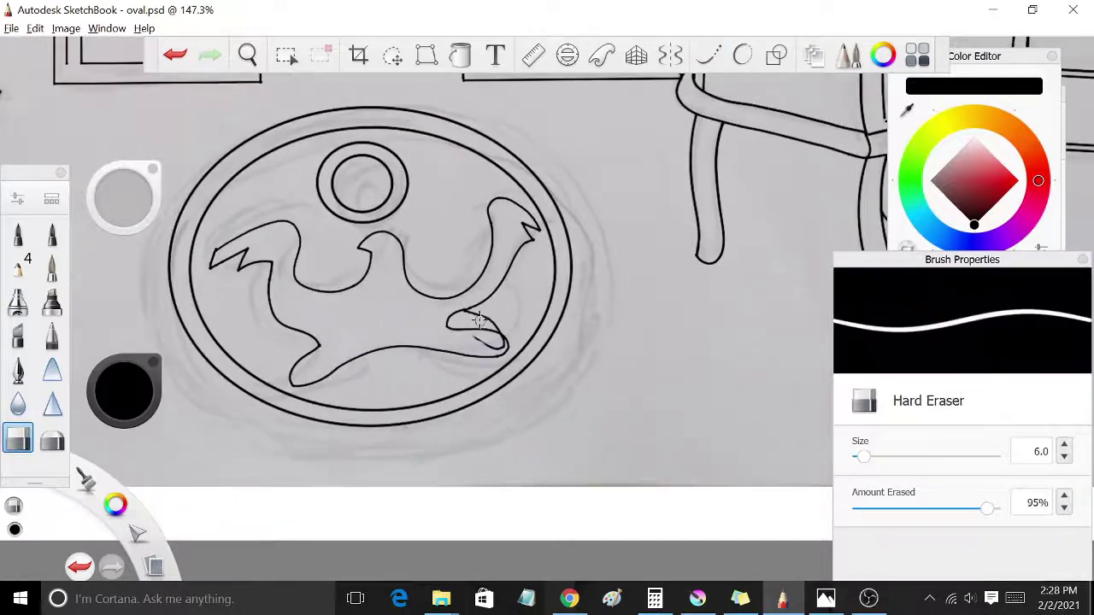
scroll(471, 319, up, 2)
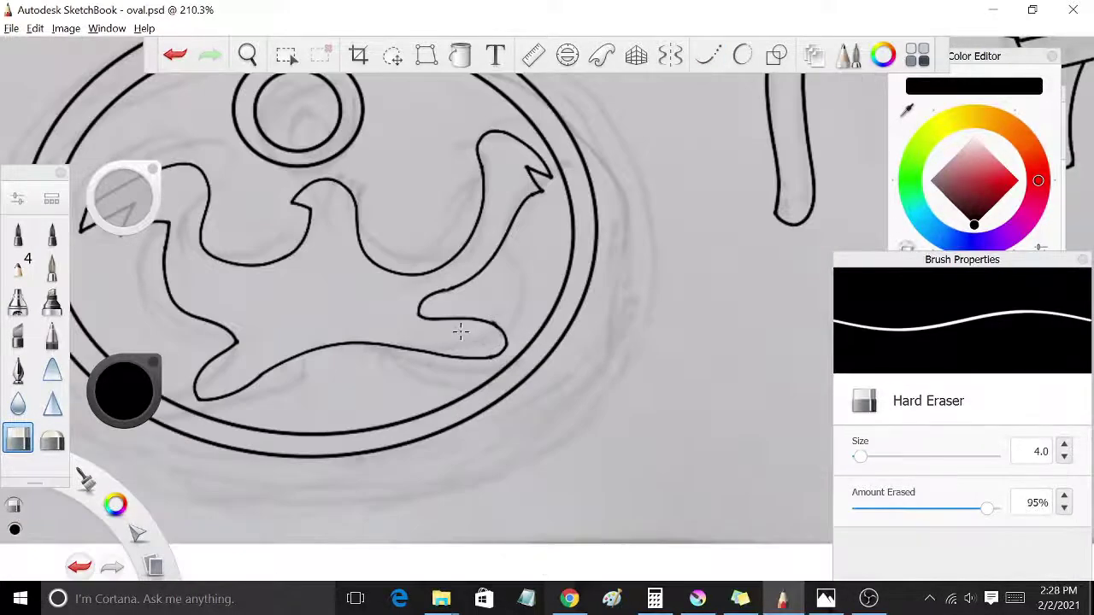
scroll(460, 331, down, 2)
Step: Place a small rectangle in the emblem's centre and turn on predictive stroke smoothing
key(r)
scroll(359, 265, down, 3)
mouse_move(421, 298)
mouse_down()
mouse_move(384, 270)
mouse_move(421, 297)
mouse_up()
key(e)
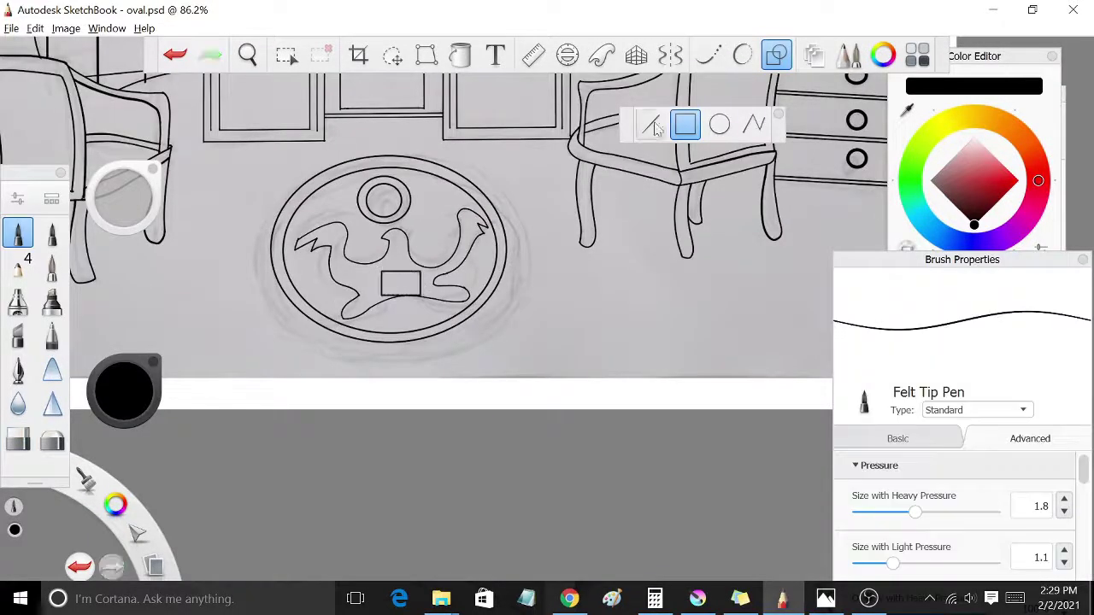
click(708, 55)
scroll(436, 350, up, 3)
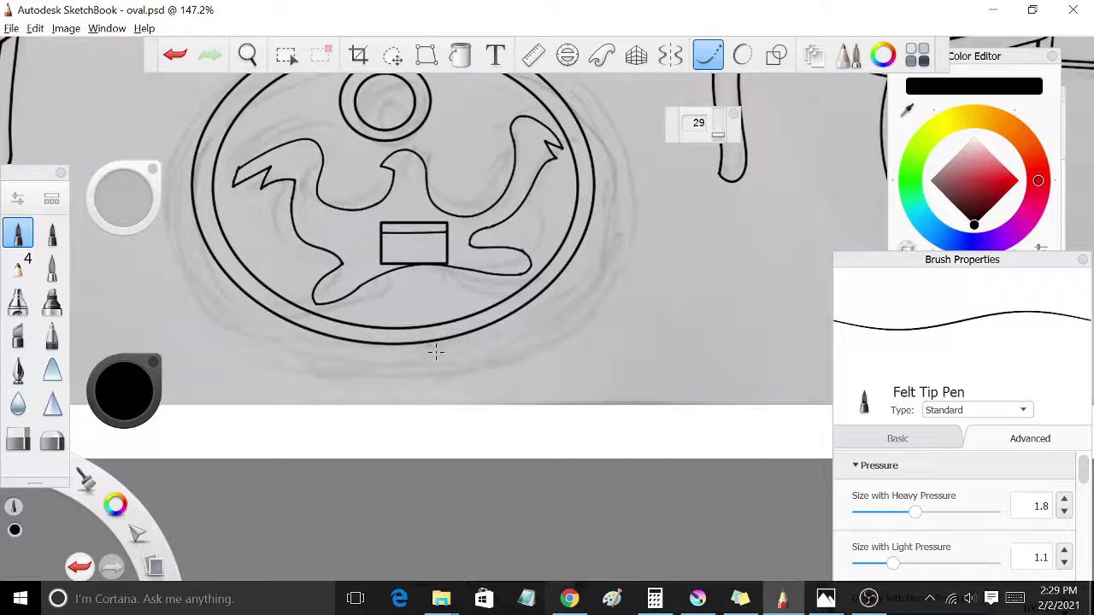
scroll(435, 350, down, 5)
scroll(436, 350, down, 1)
scroll(436, 350, down, 1)
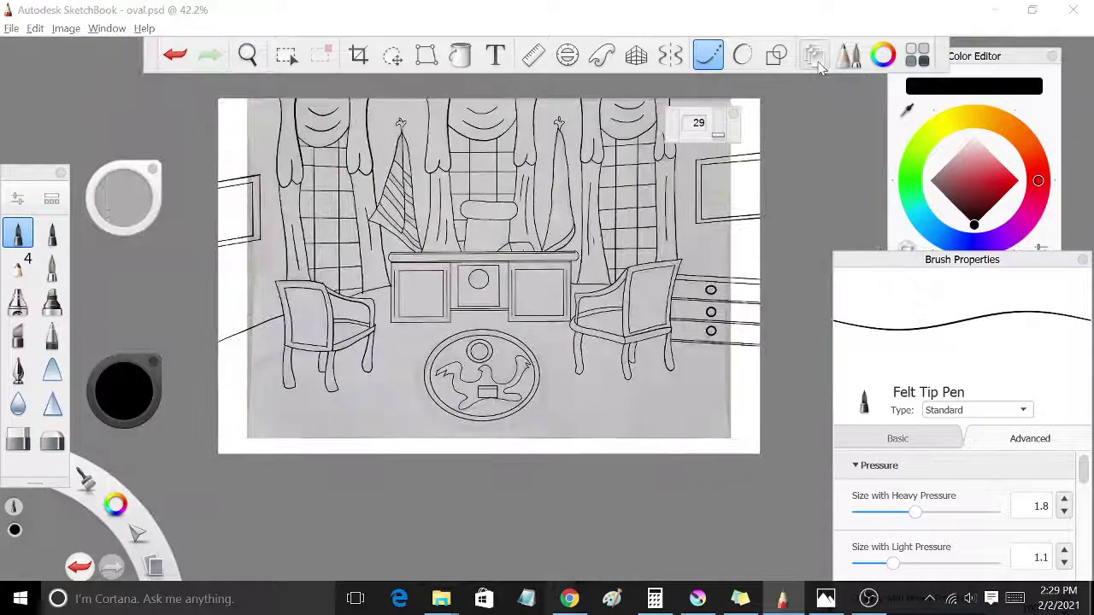
Step: Hide sketch layer Layer2, turn off predictive stroke, and view the centred drawing without panels
click(816, 58)
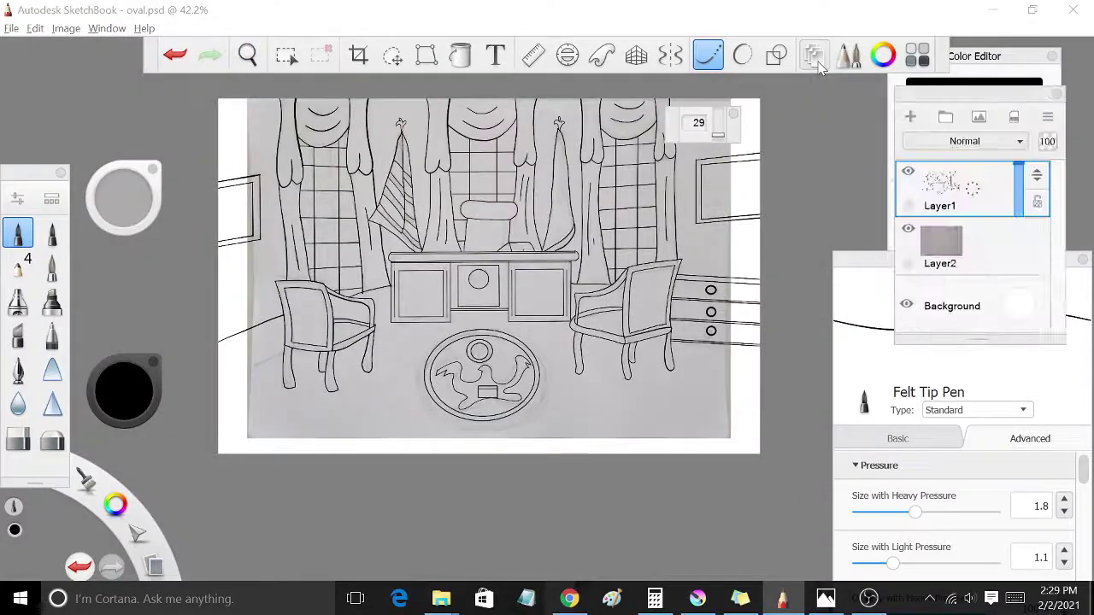
click(908, 232)
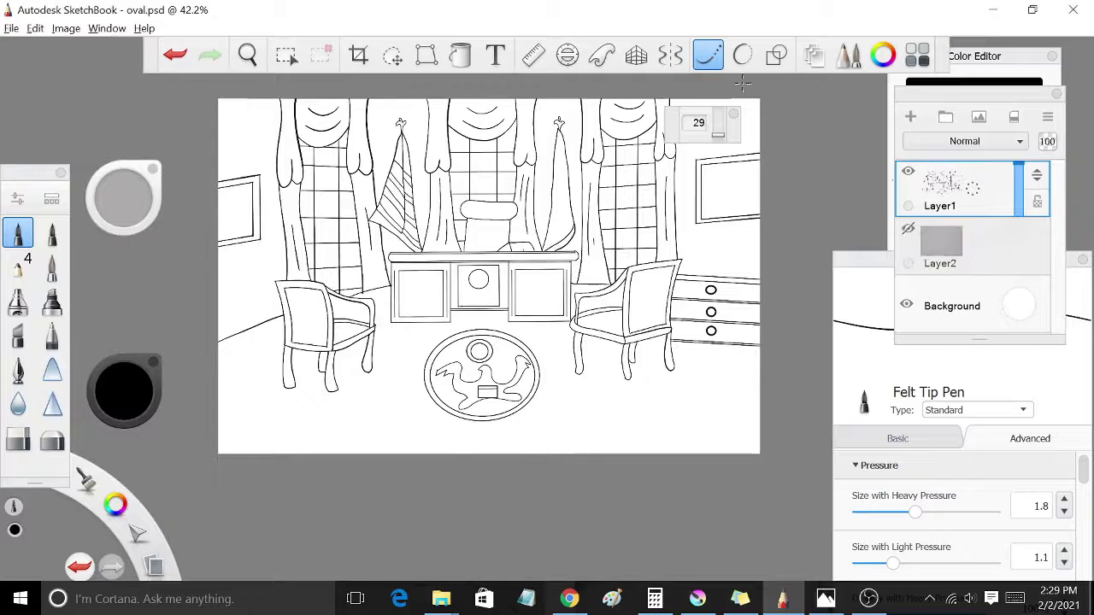
click(707, 55)
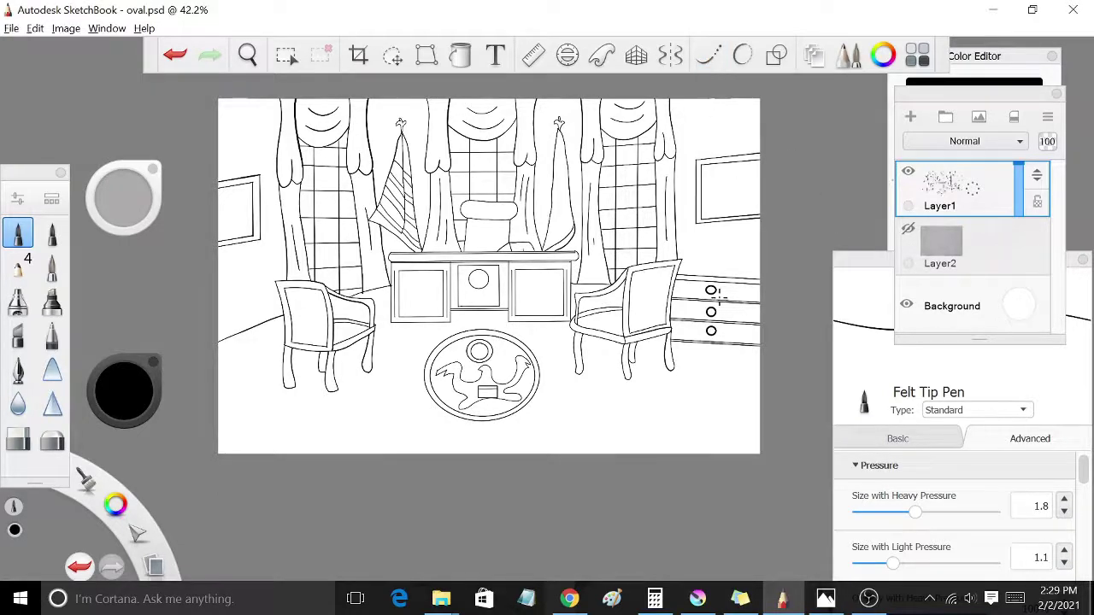
scroll(797, 281, up, 1)
key(Tab)
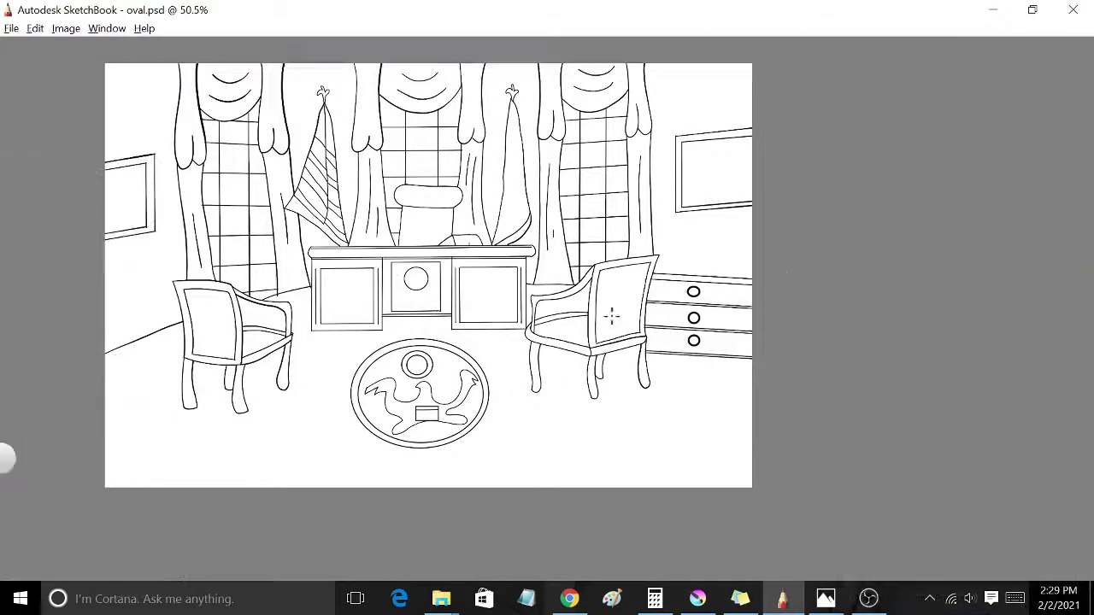
drag(612, 316, 672, 335)
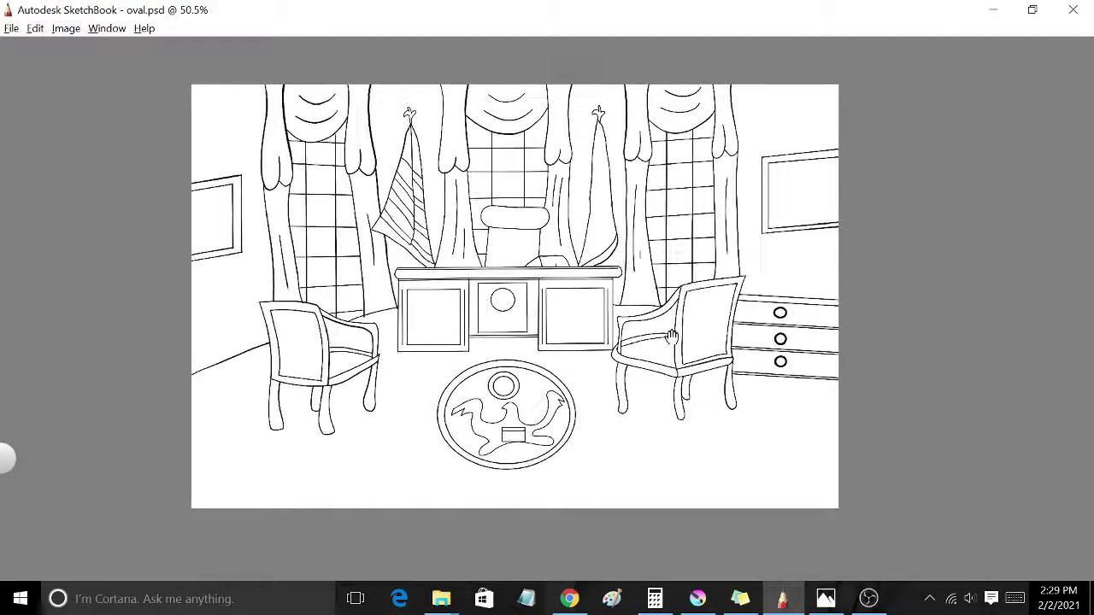